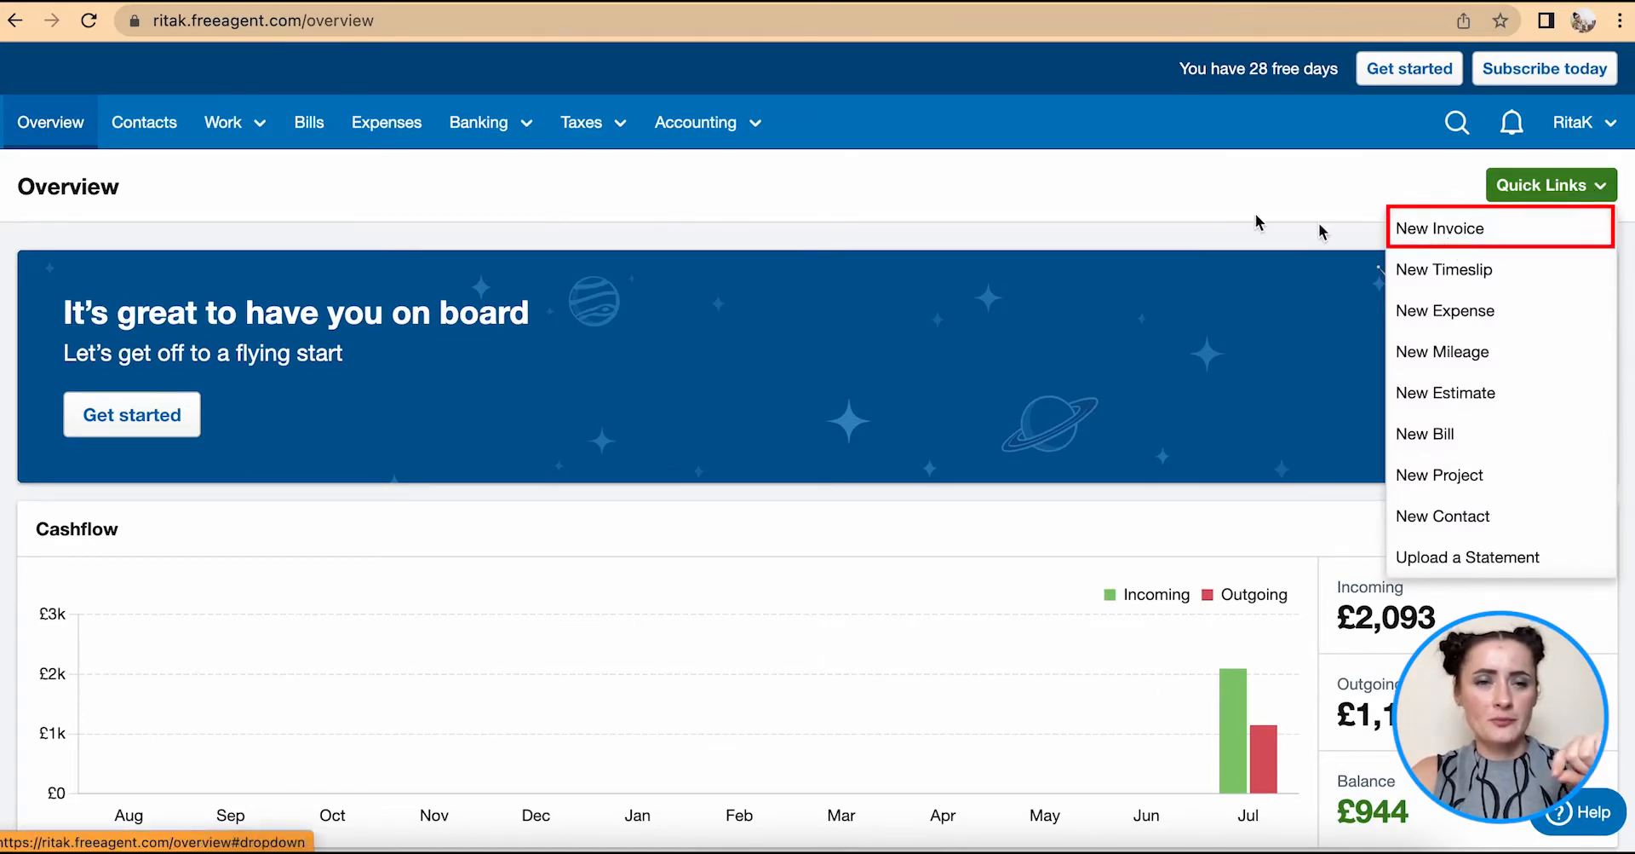
- Start a new invoice from the Invoices list under Work
{"action": "left_click", "coordinate": [236, 135]}
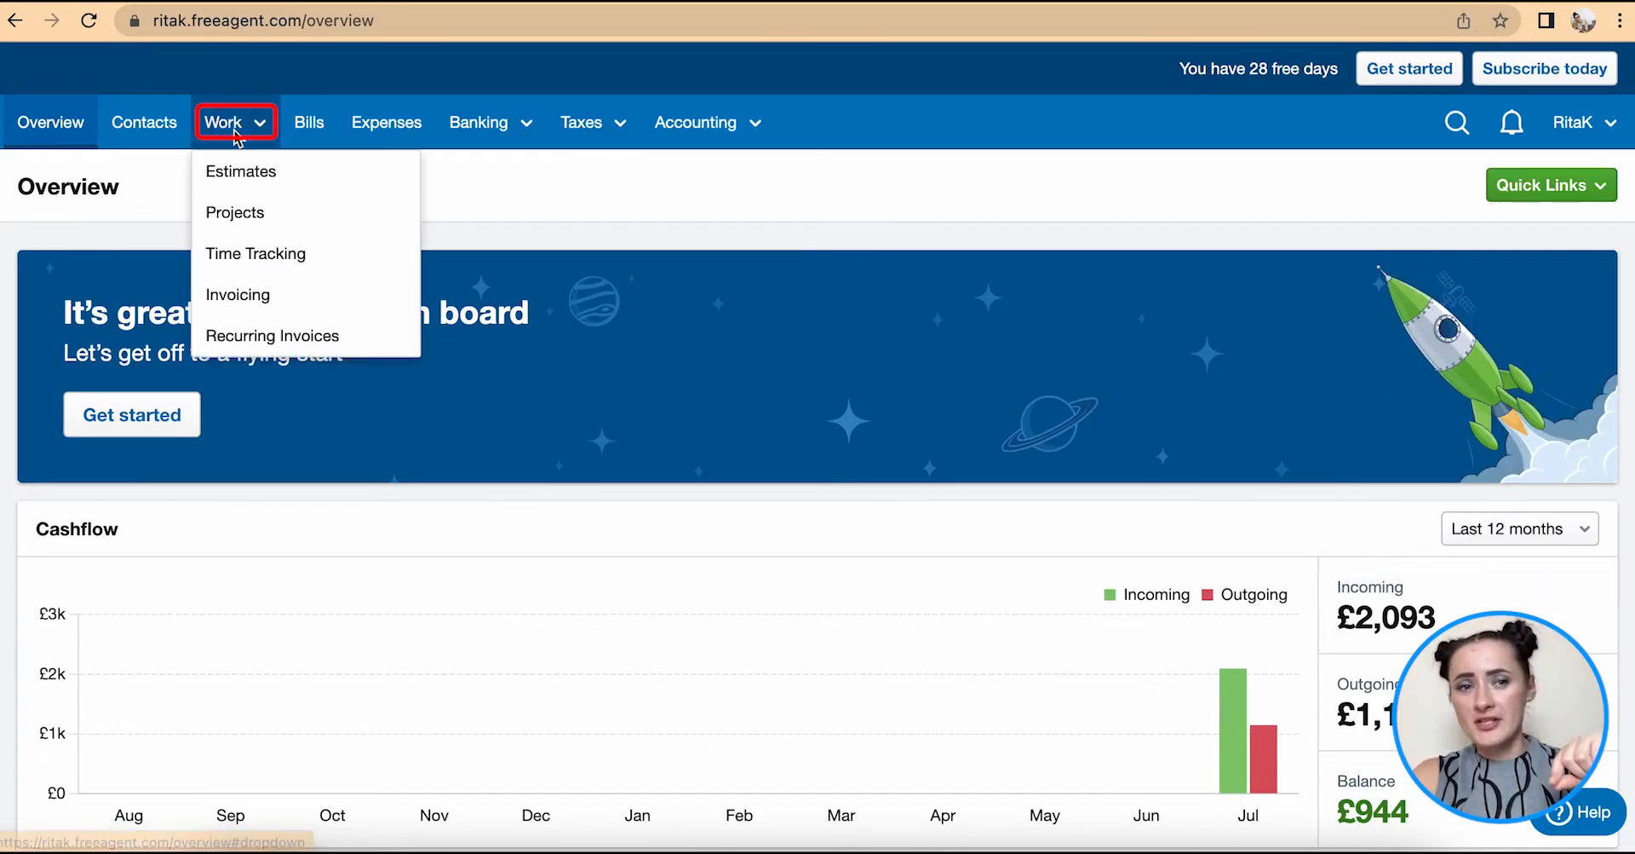
{"action": "left_click", "coordinate": [265, 306]}
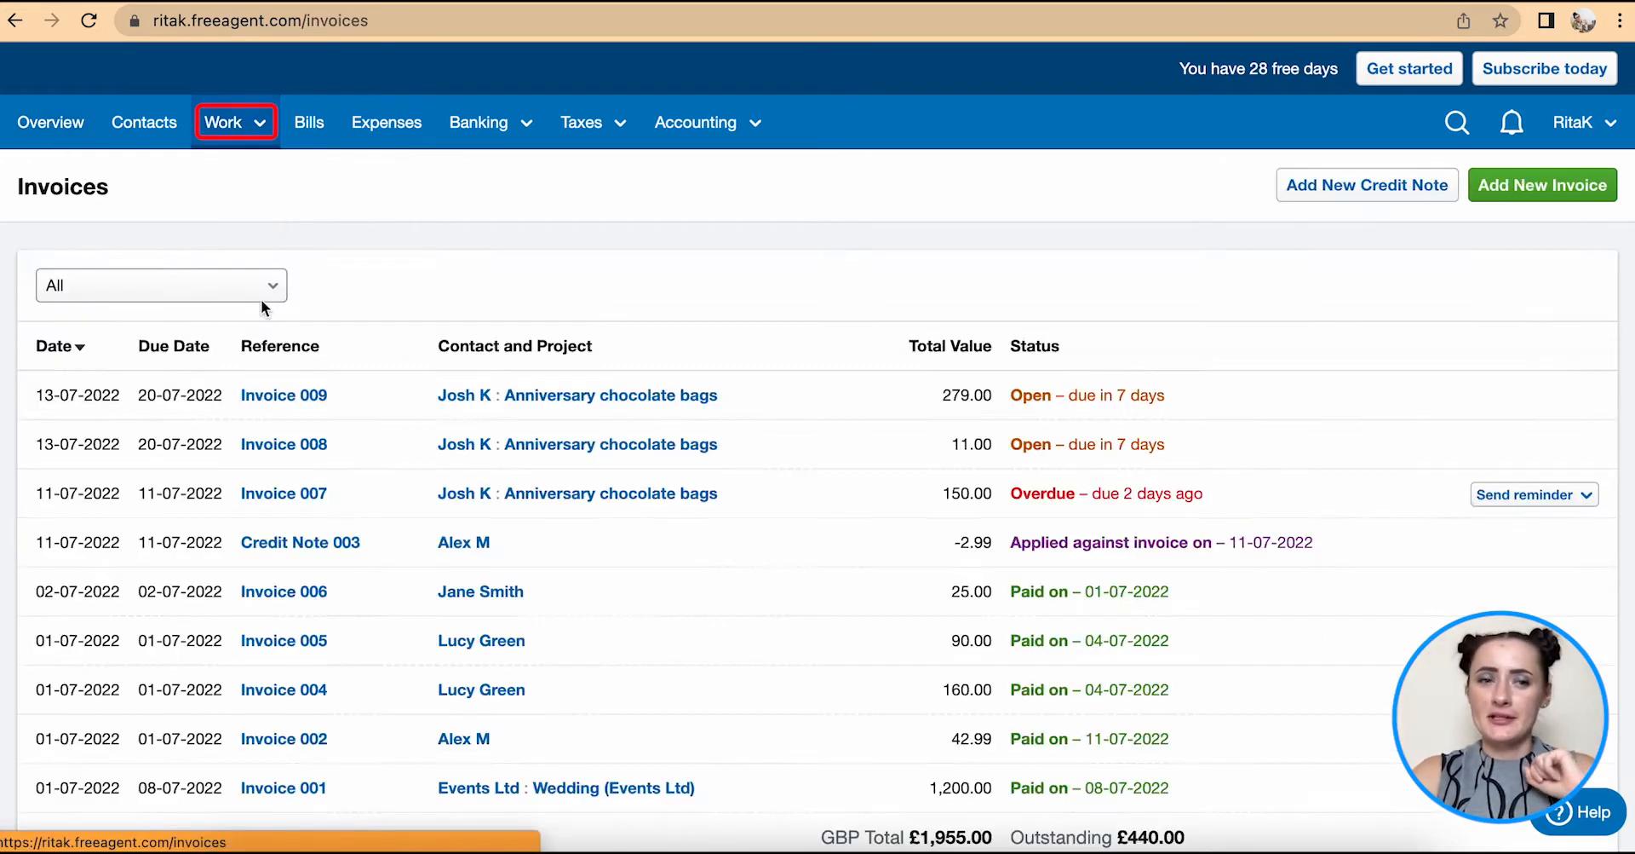
{"action": "left_click", "coordinate": [1546, 194]}
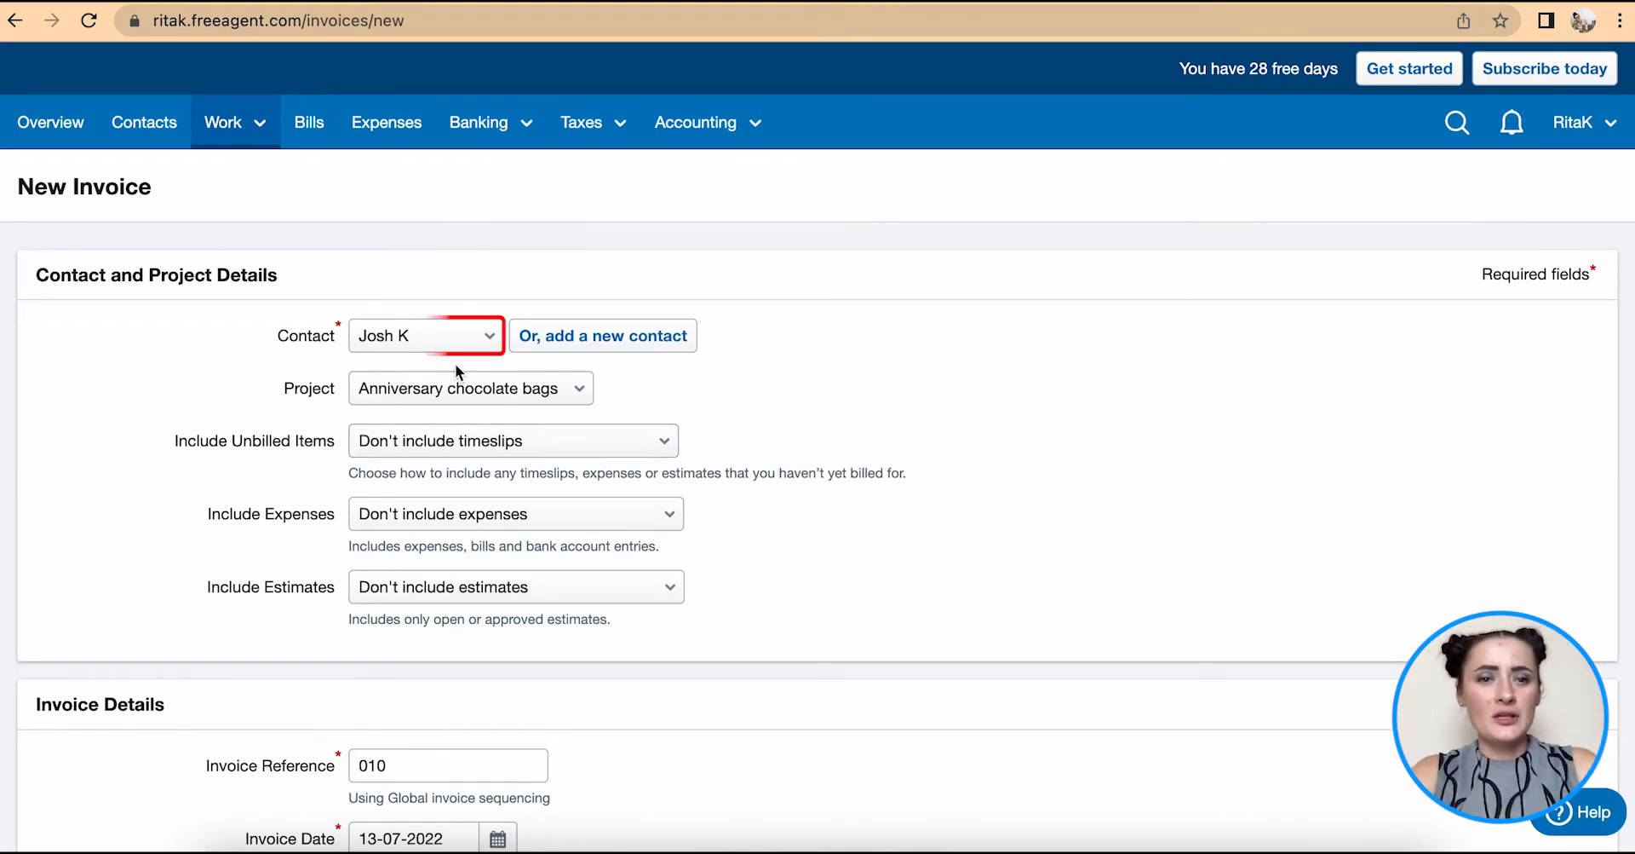
{"action": "left_click", "coordinate": [472, 338]}
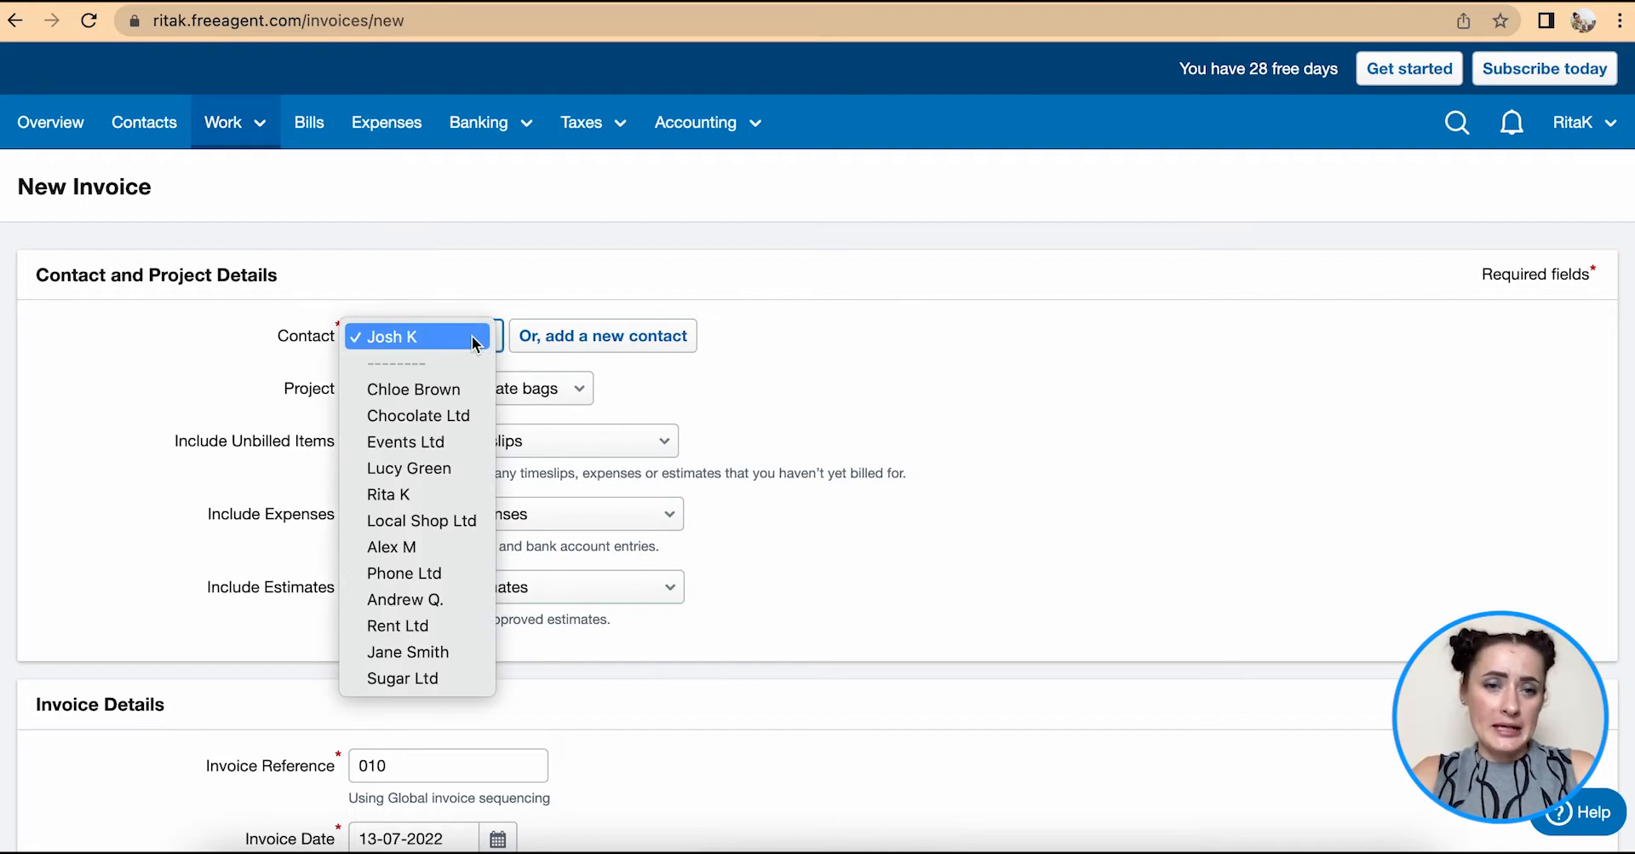
{"action": "left_click", "coordinate": [453, 469]}
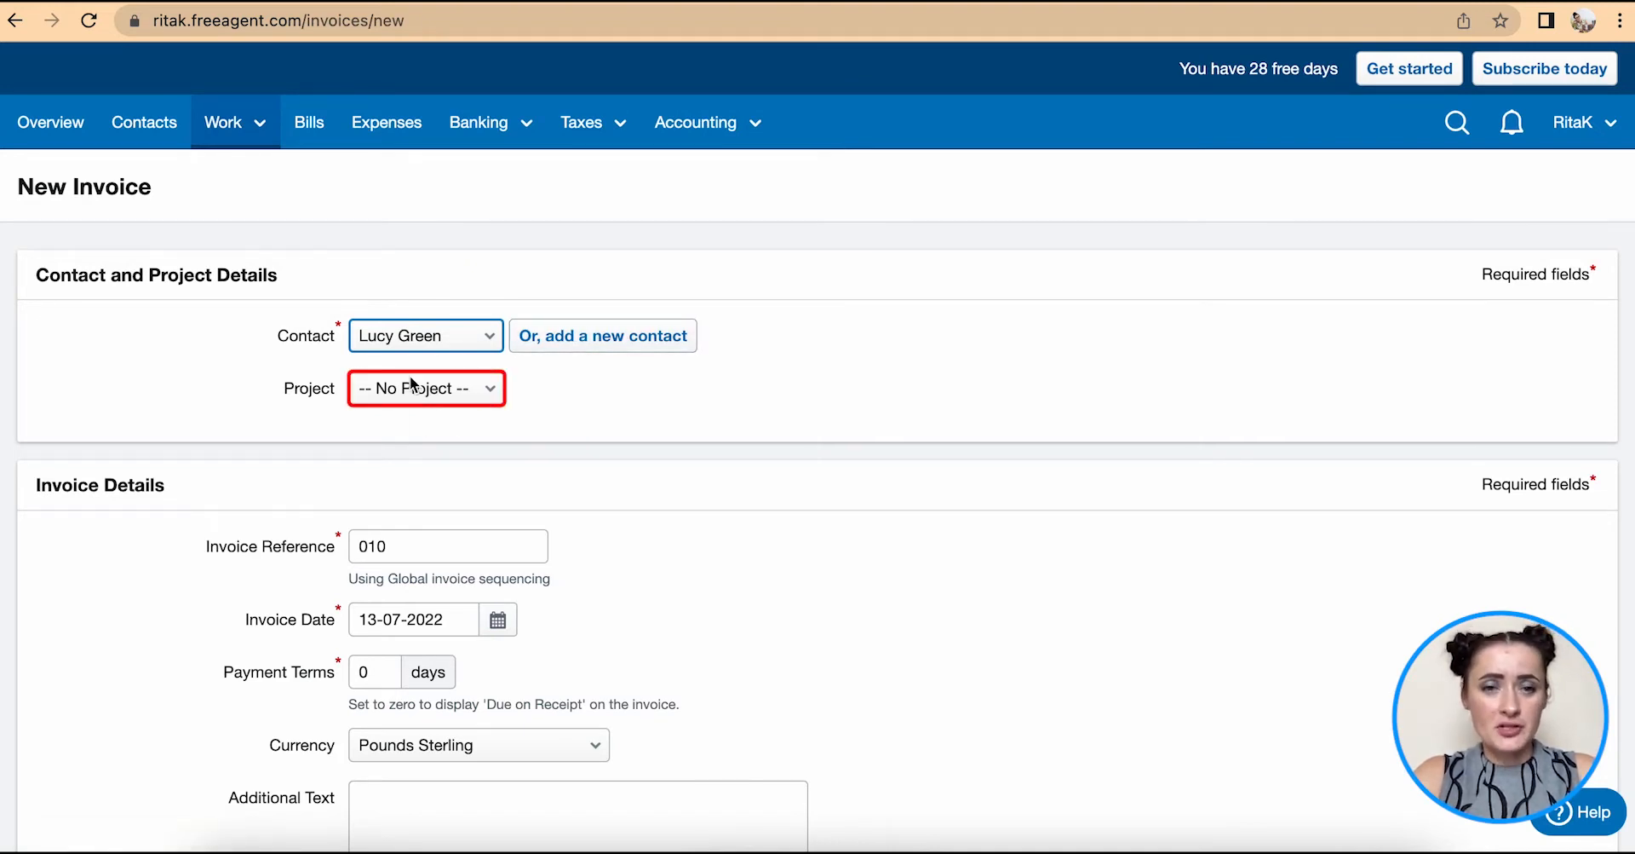
- Check the invoice date stays 13-07-2022 in the calendar picker
{"action": "scroll", "coordinate": [414, 412], "scroll_direction": "down", "scroll_amount": 3}
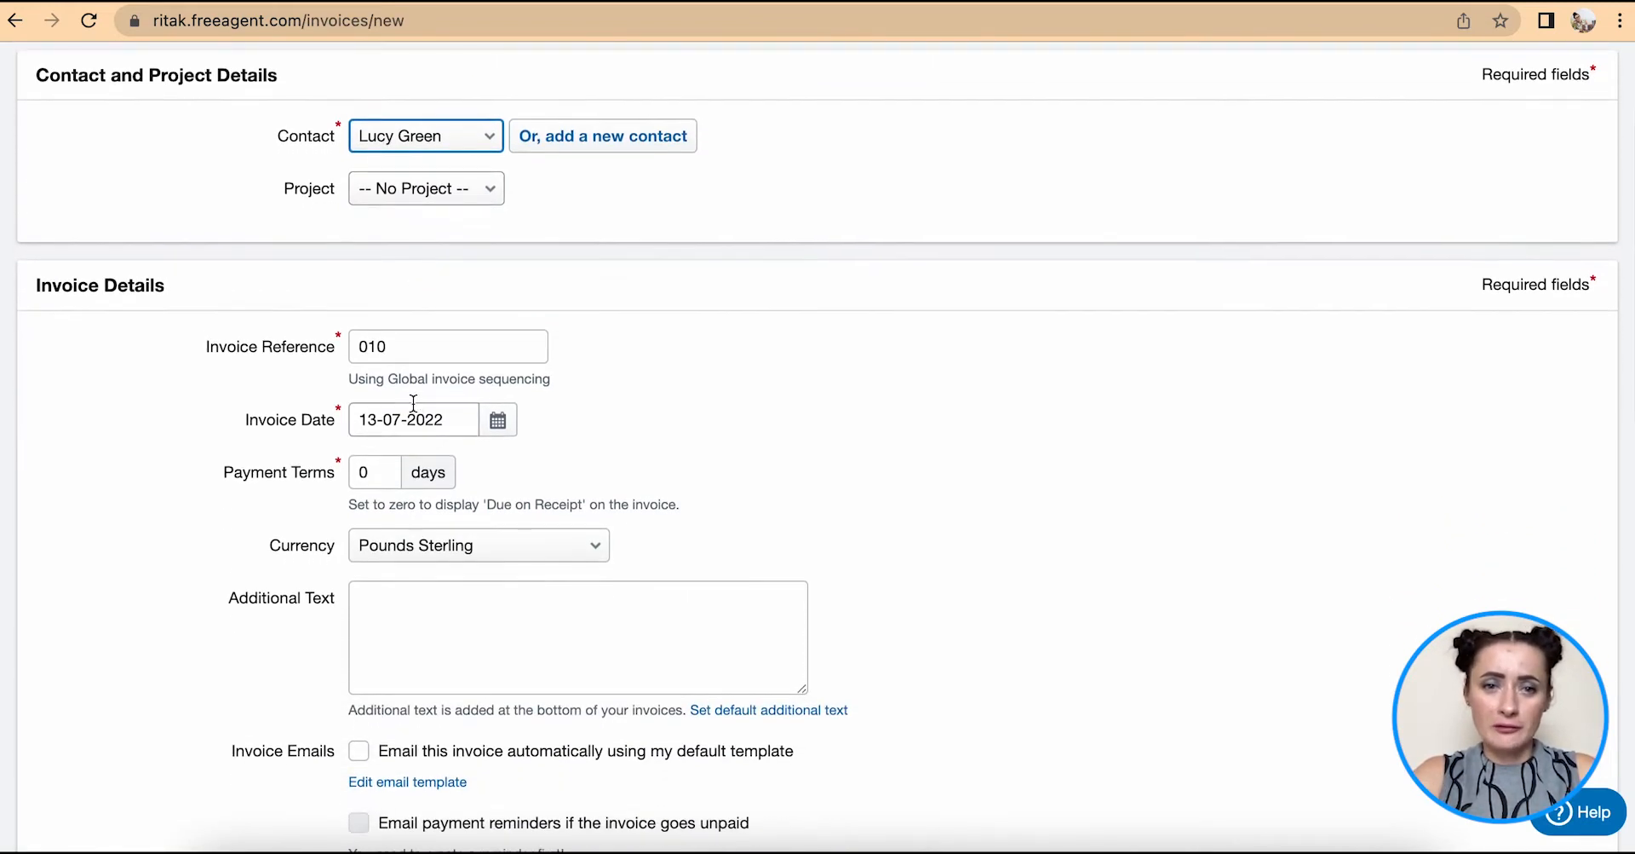
{"action": "scroll", "coordinate": [413, 403], "scroll_direction": "down", "scroll_amount": 2}
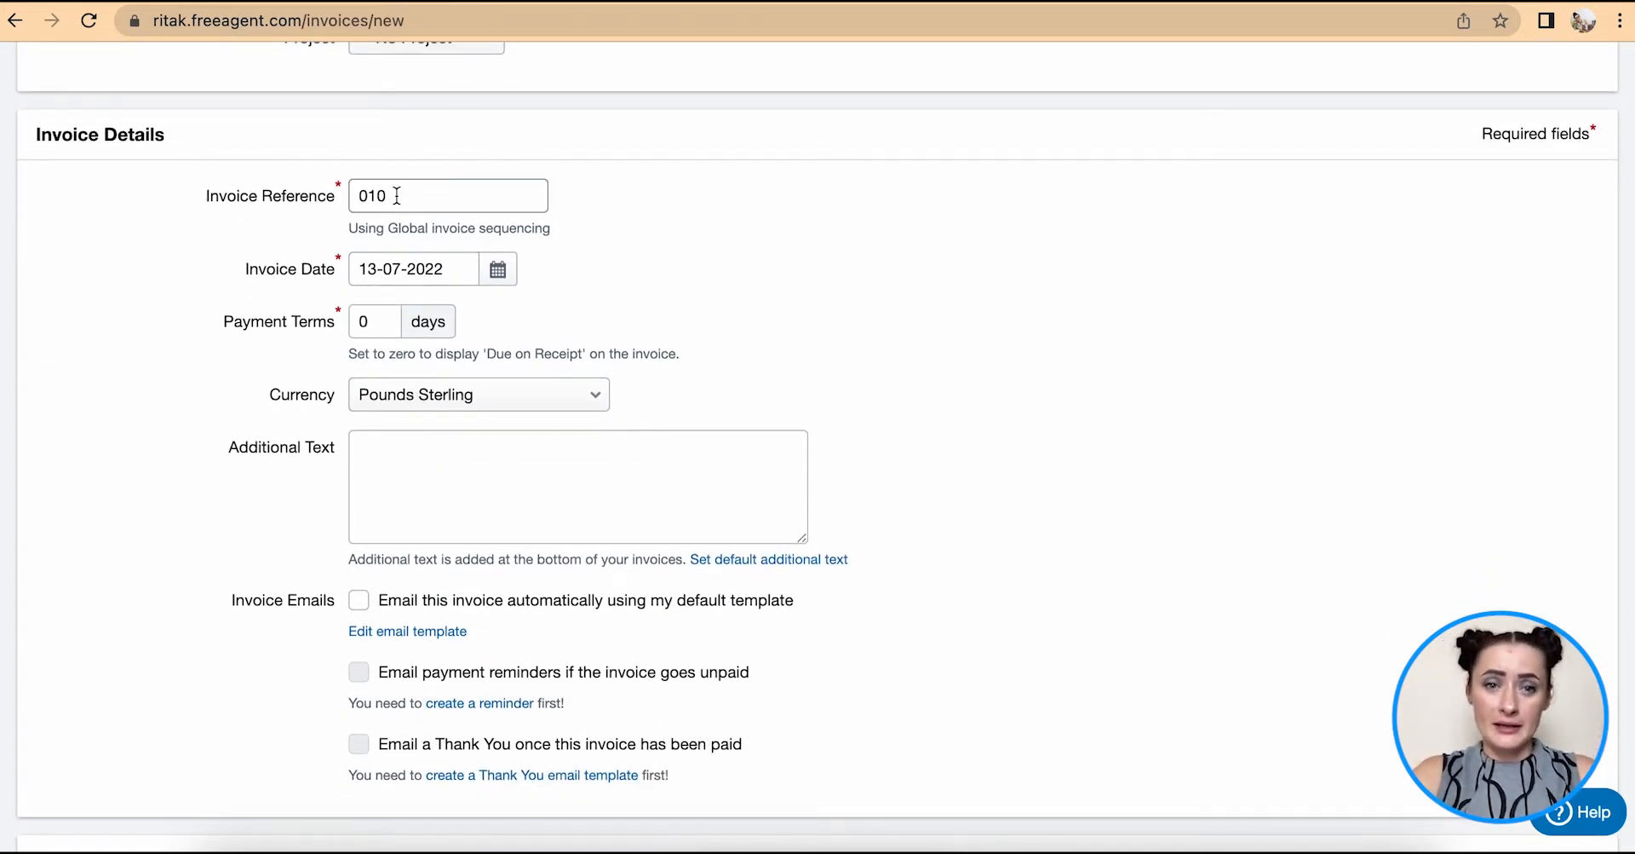
{"action": "left_click", "coordinate": [497, 270]}
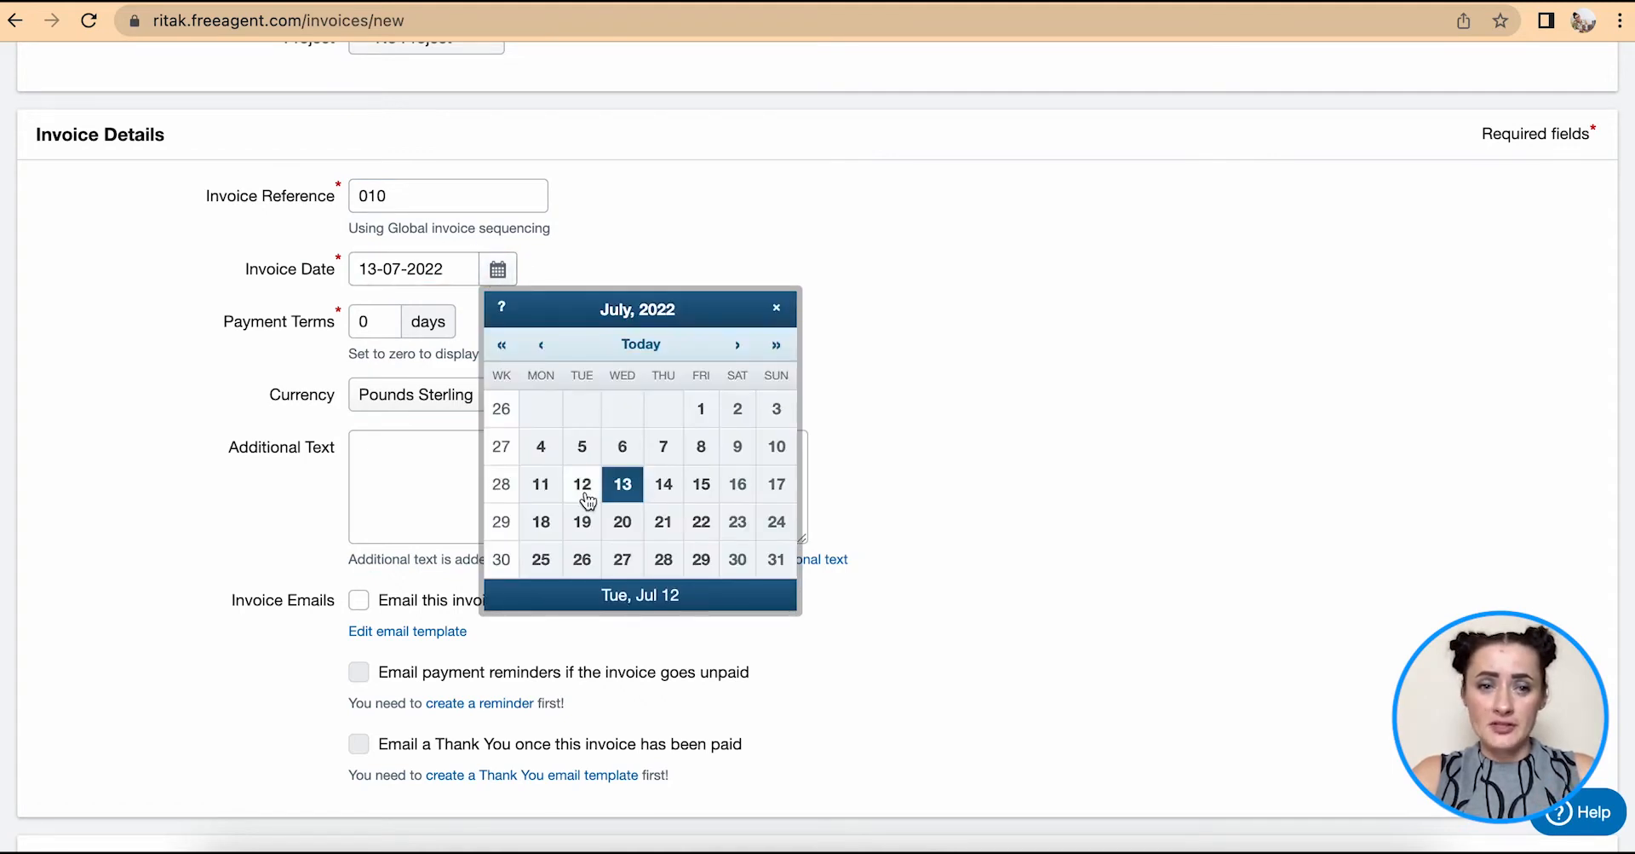
{"action": "left_click", "coordinate": [625, 223]}
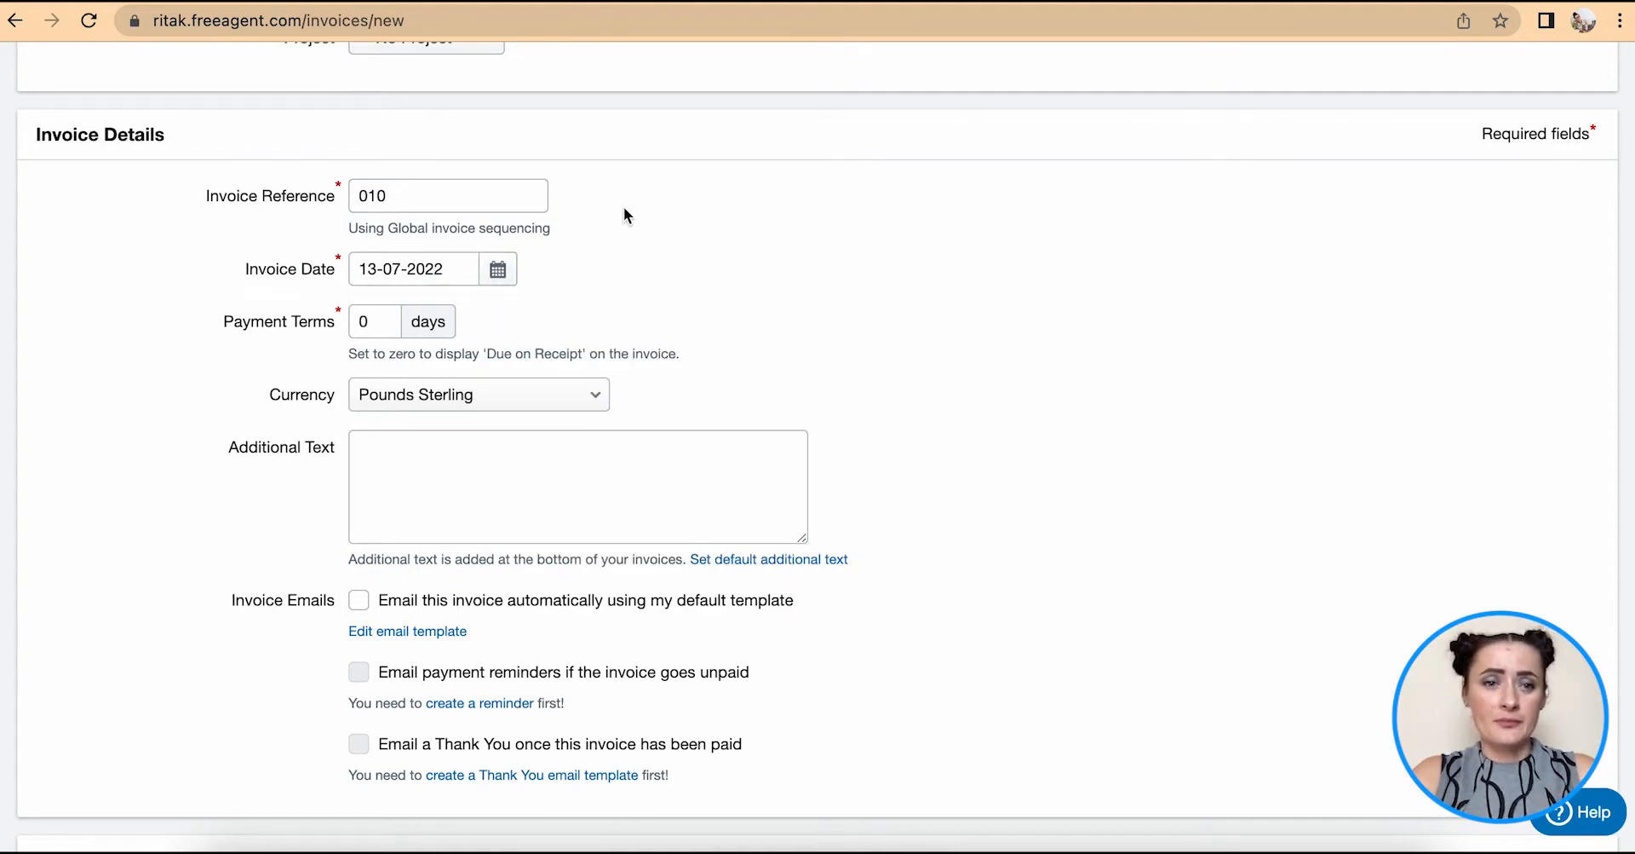
- Set the payment terms to 7 days
{"action": "left_click", "coordinate": [375, 332]}
{"action": "type", "text": "7"}
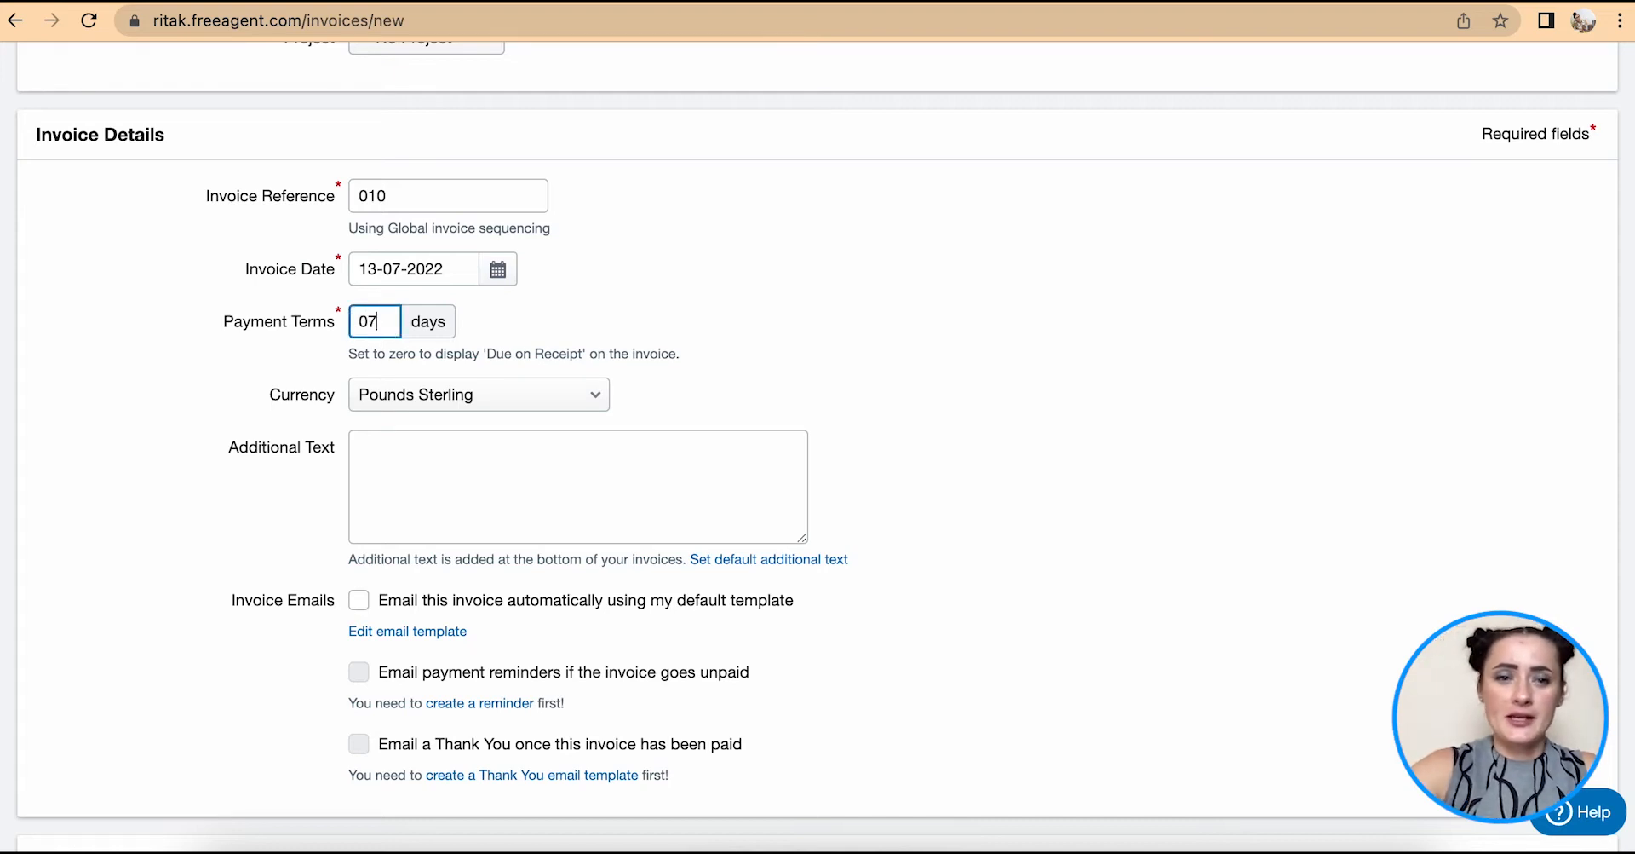
{"action": "key", "text": "BackSpace"}
{"action": "key", "text": "BackSpace"}
{"action": "type", "text": "7"}
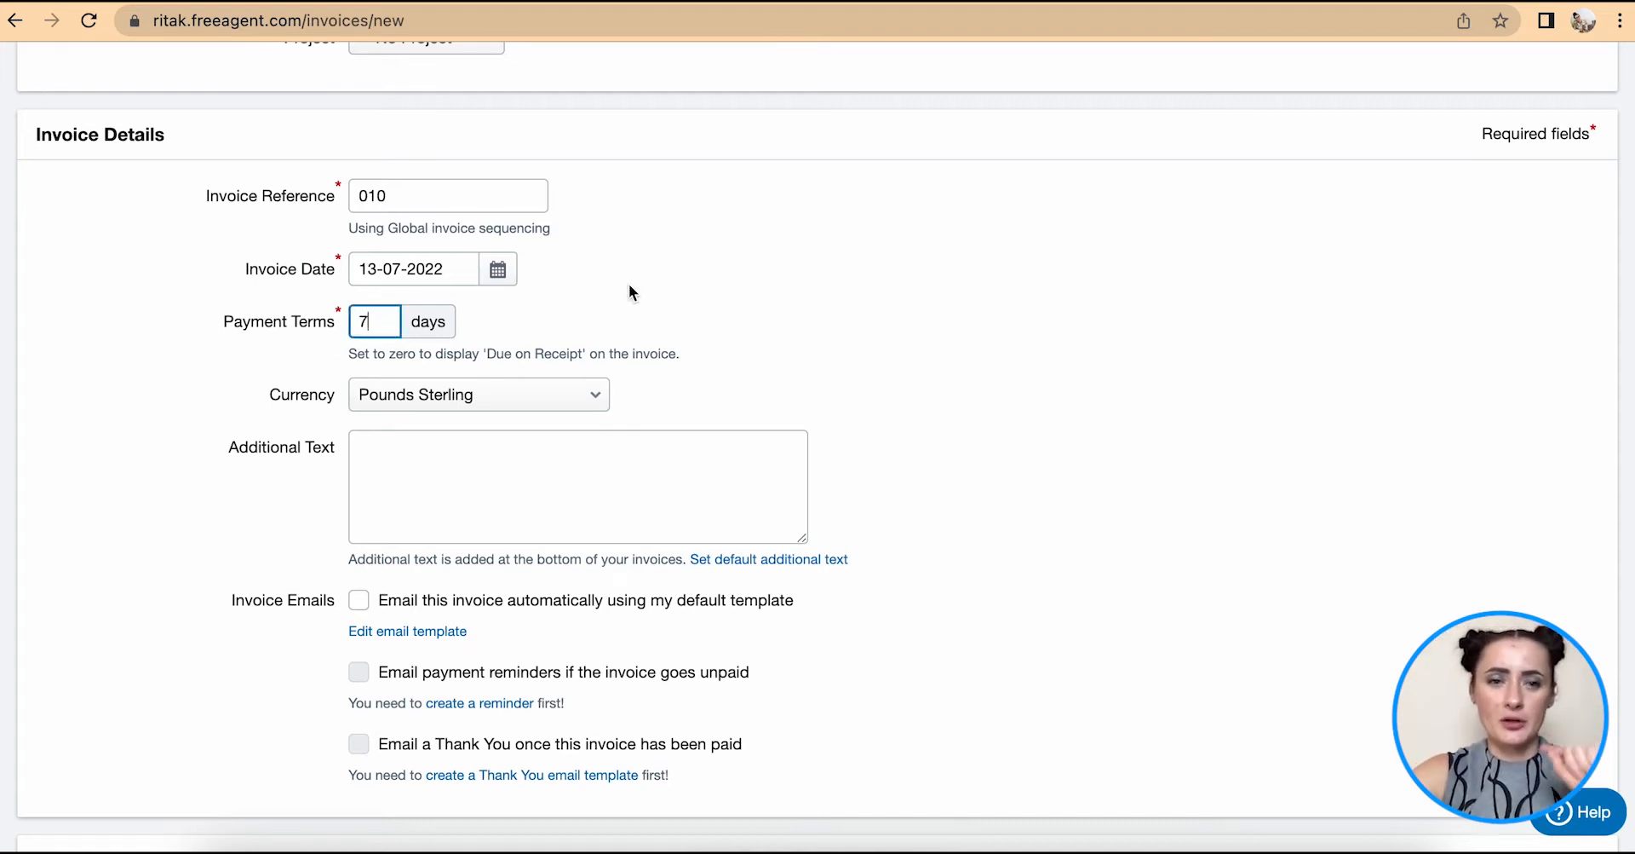
{"action": "left_click", "coordinate": [667, 308]}
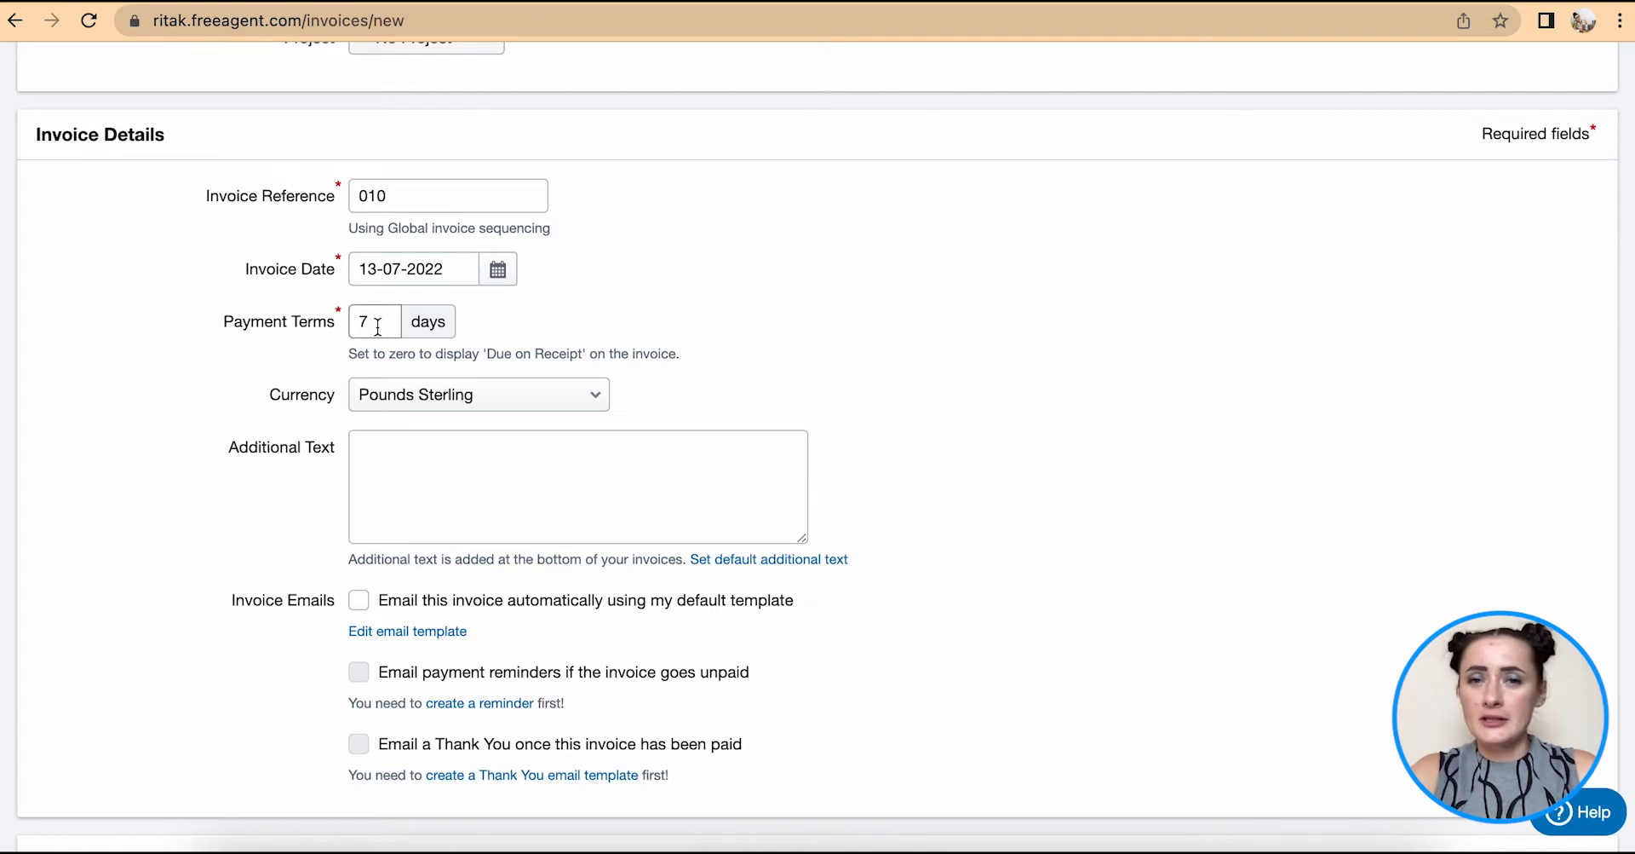
- Review the currency options and keep Pounds Sterling
{"action": "scroll", "coordinate": [550, 461], "scroll_direction": "down", "scroll_amount": 1}
{"action": "scroll", "coordinate": [550, 461], "scroll_direction": "down", "scroll_amount": 1}
{"action": "left_click", "coordinate": [600, 228]}
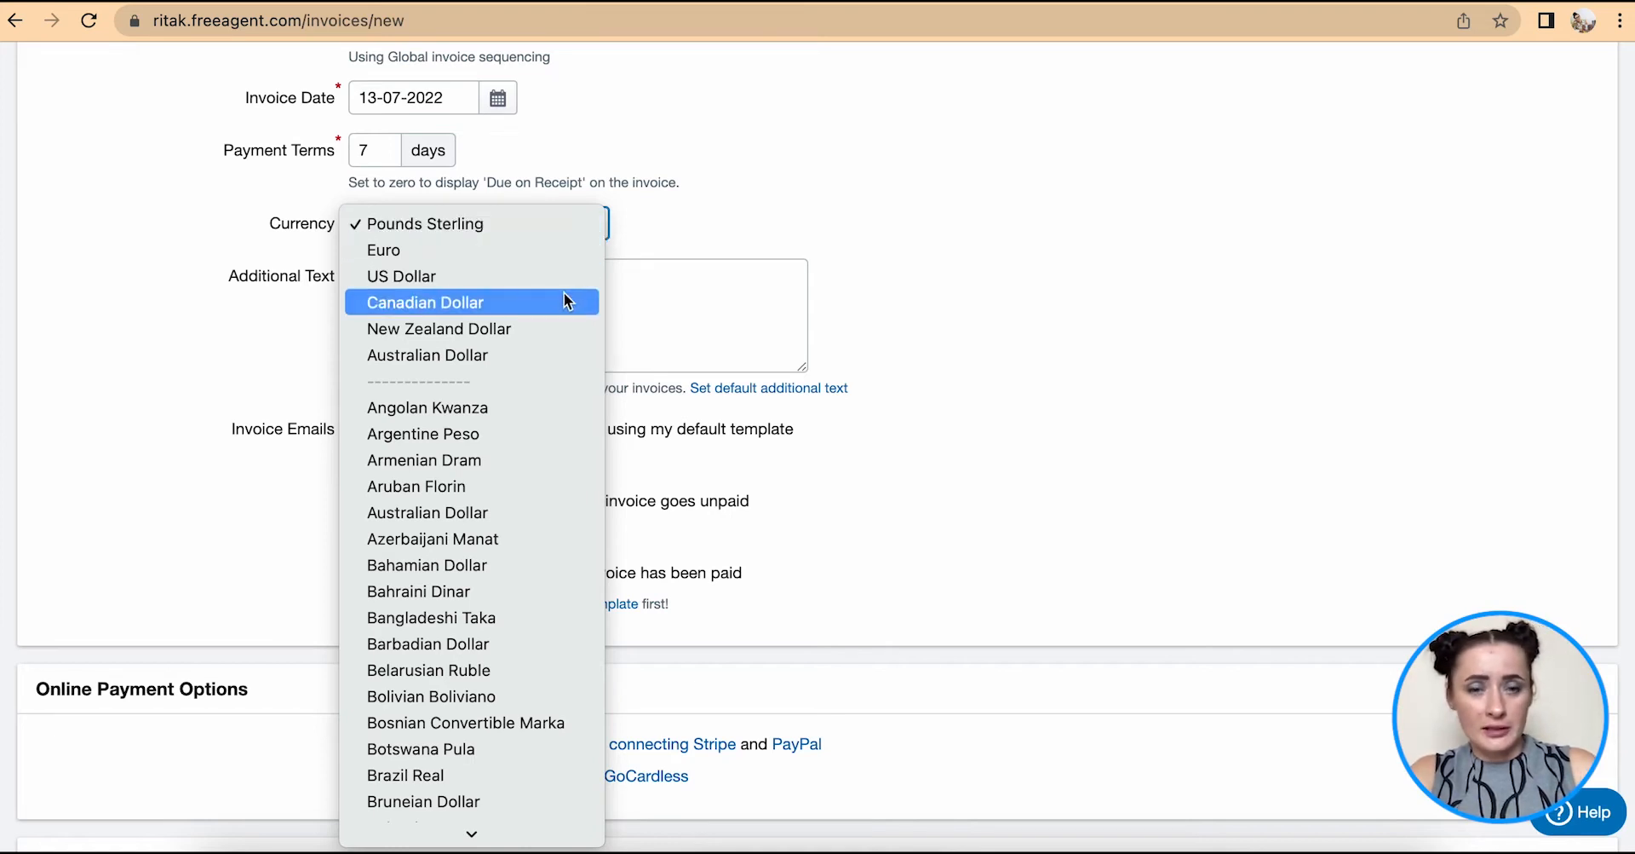
{"action": "left_click", "coordinate": [862, 201]}
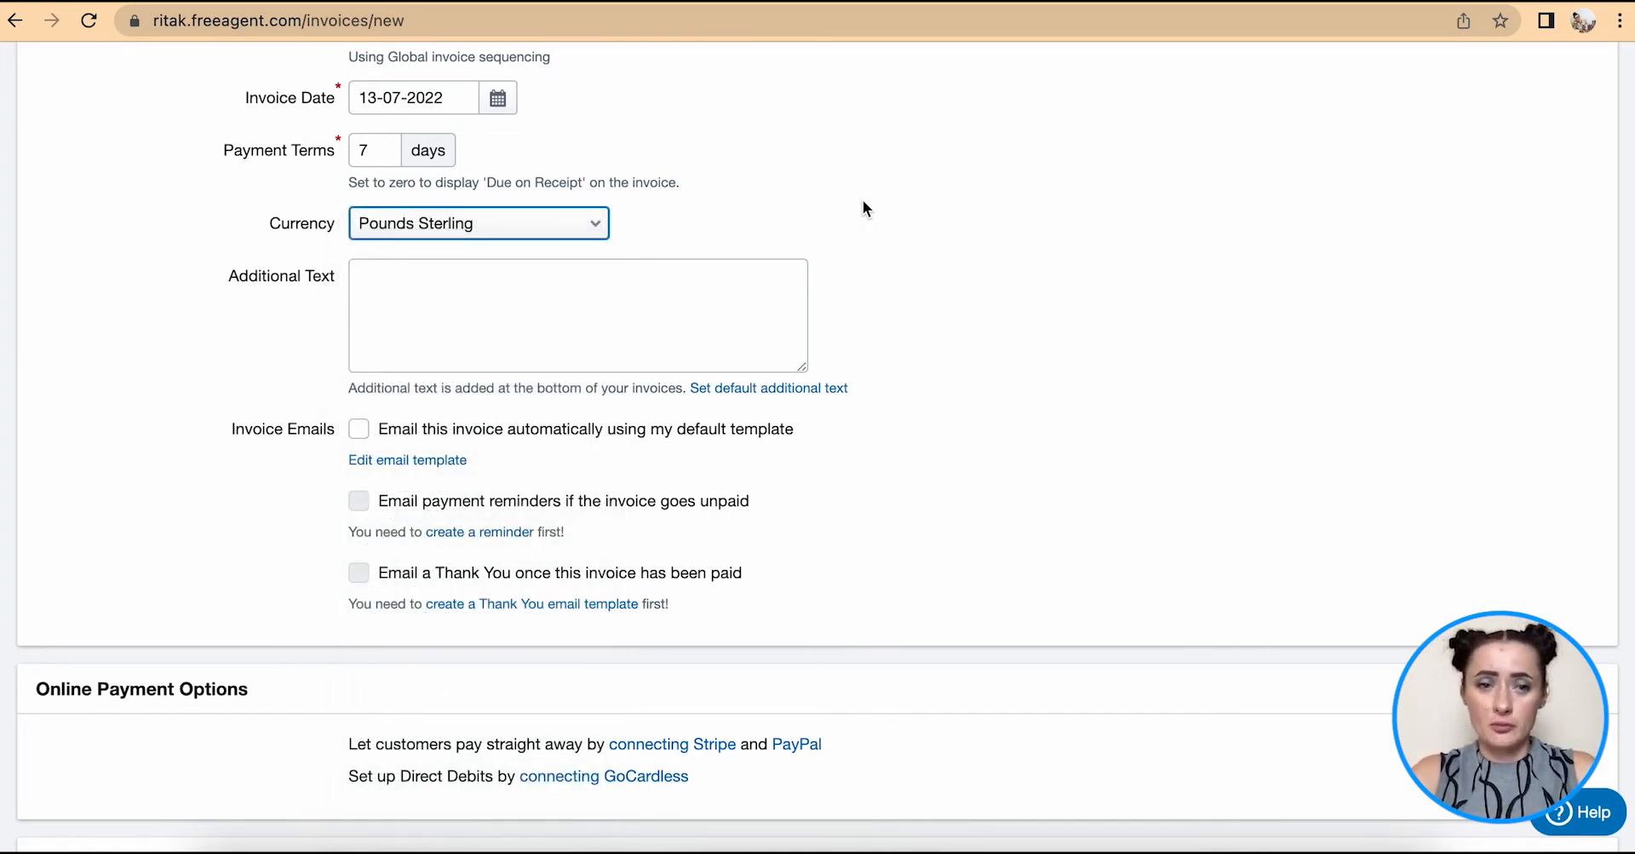
{"action": "scroll", "coordinate": [863, 204], "scroll_direction": "down", "scroll_amount": 1}
{"action": "scroll", "coordinate": [863, 201], "scroll_direction": "down", "scroll_amount": 1}
{"action": "scroll", "coordinate": [863, 200], "scroll_direction": "down", "scroll_amount": 1}
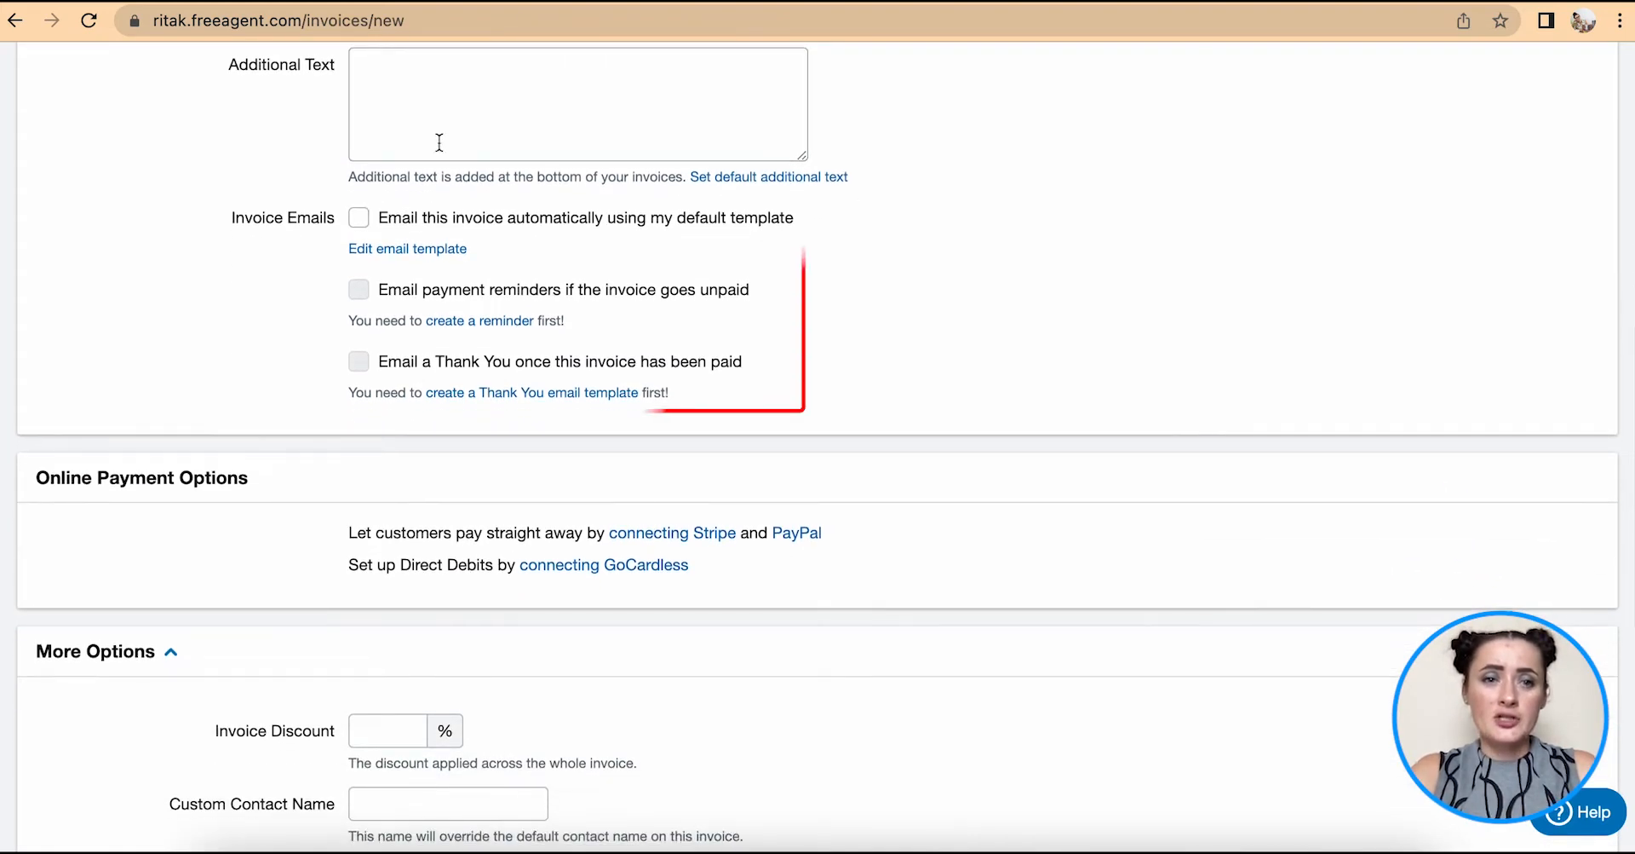
{"action": "left_click", "coordinate": [359, 217]}
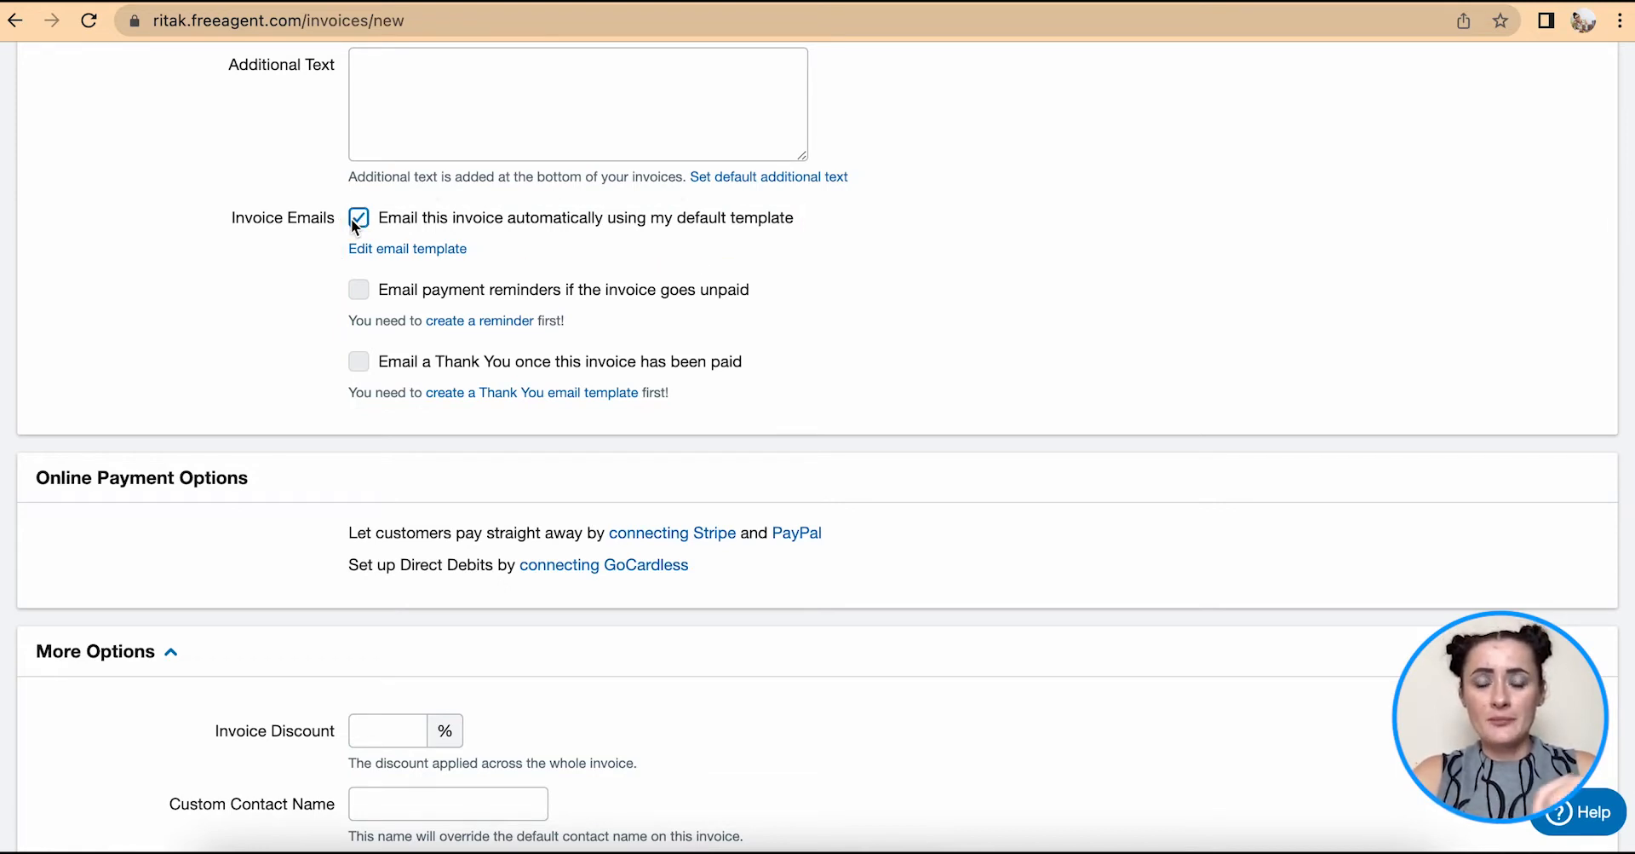
{"action": "left_click", "coordinate": [359, 219]}
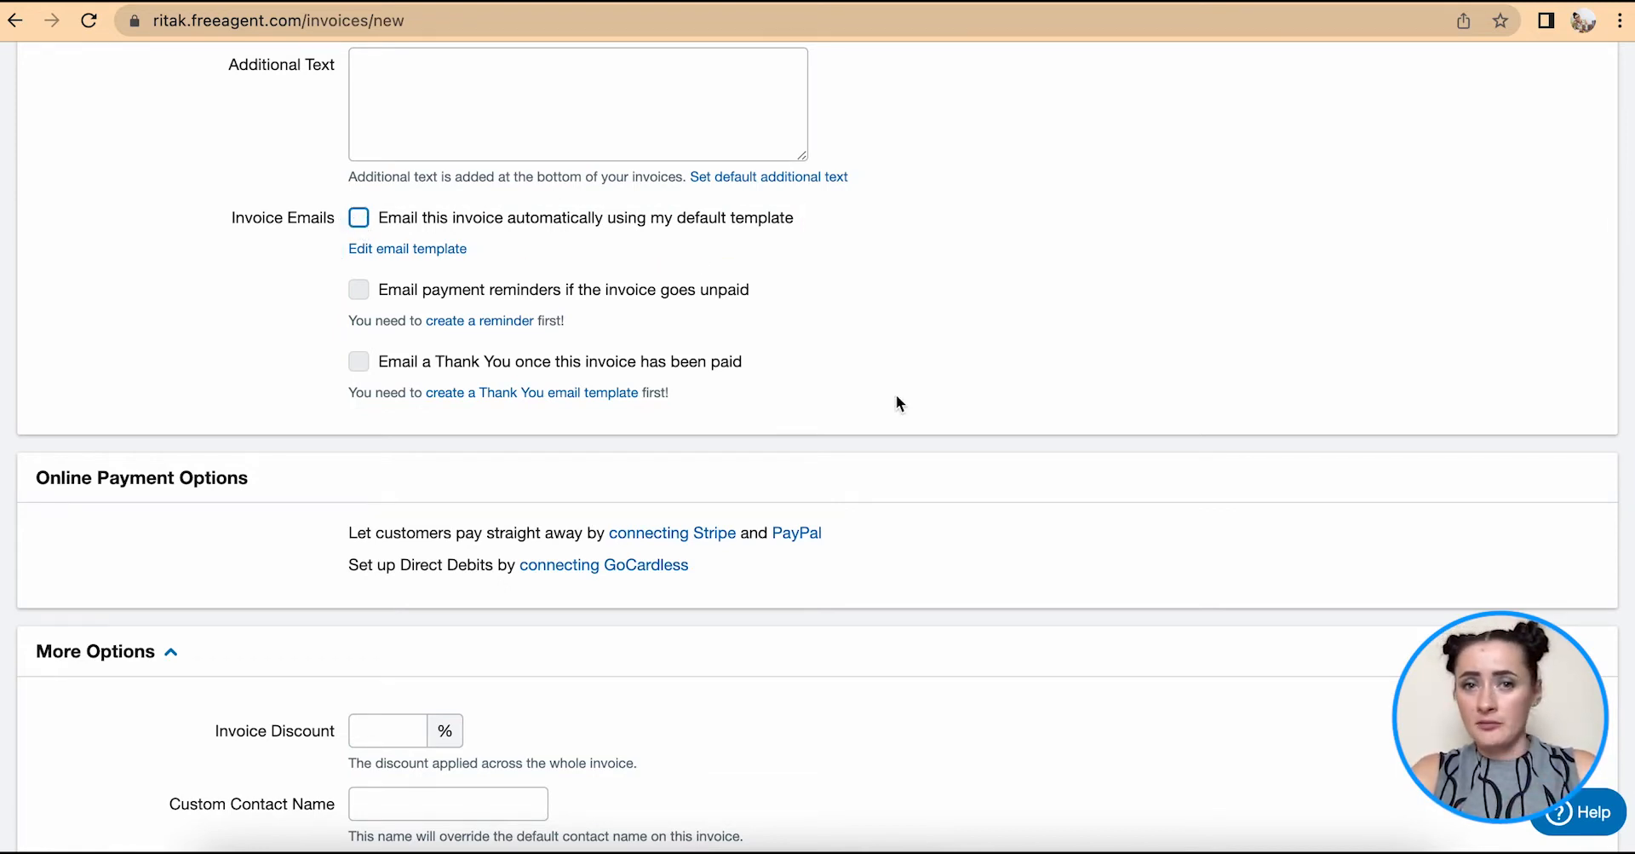
{"action": "scroll", "coordinate": [897, 397], "scroll_direction": "down", "scroll_amount": 1}
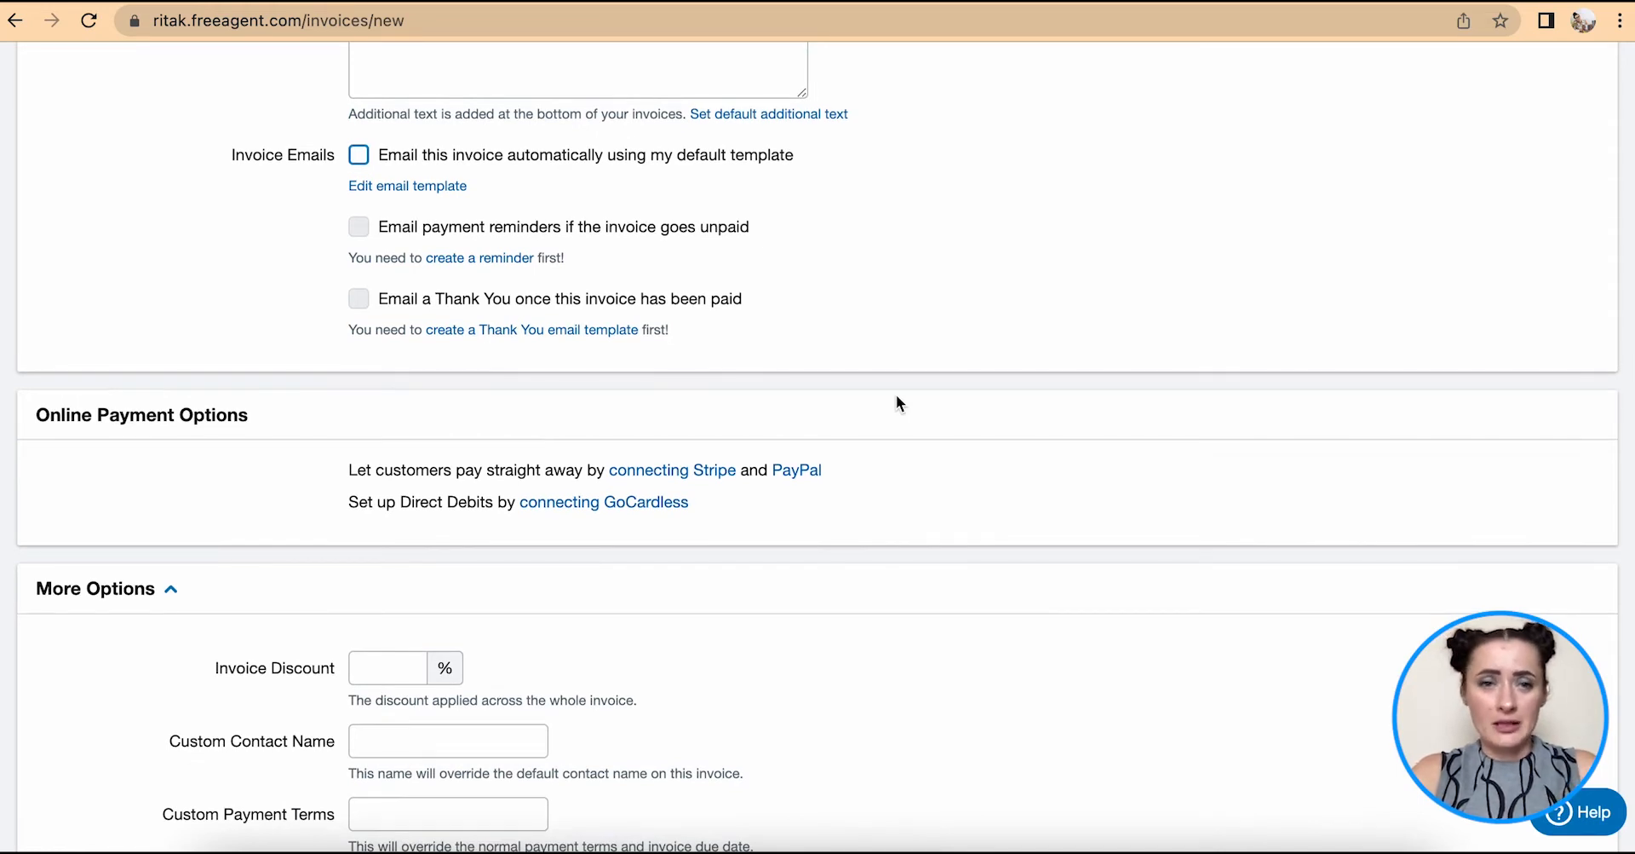
{"action": "scroll", "coordinate": [897, 397], "scroll_direction": "down", "scroll_amount": 2}
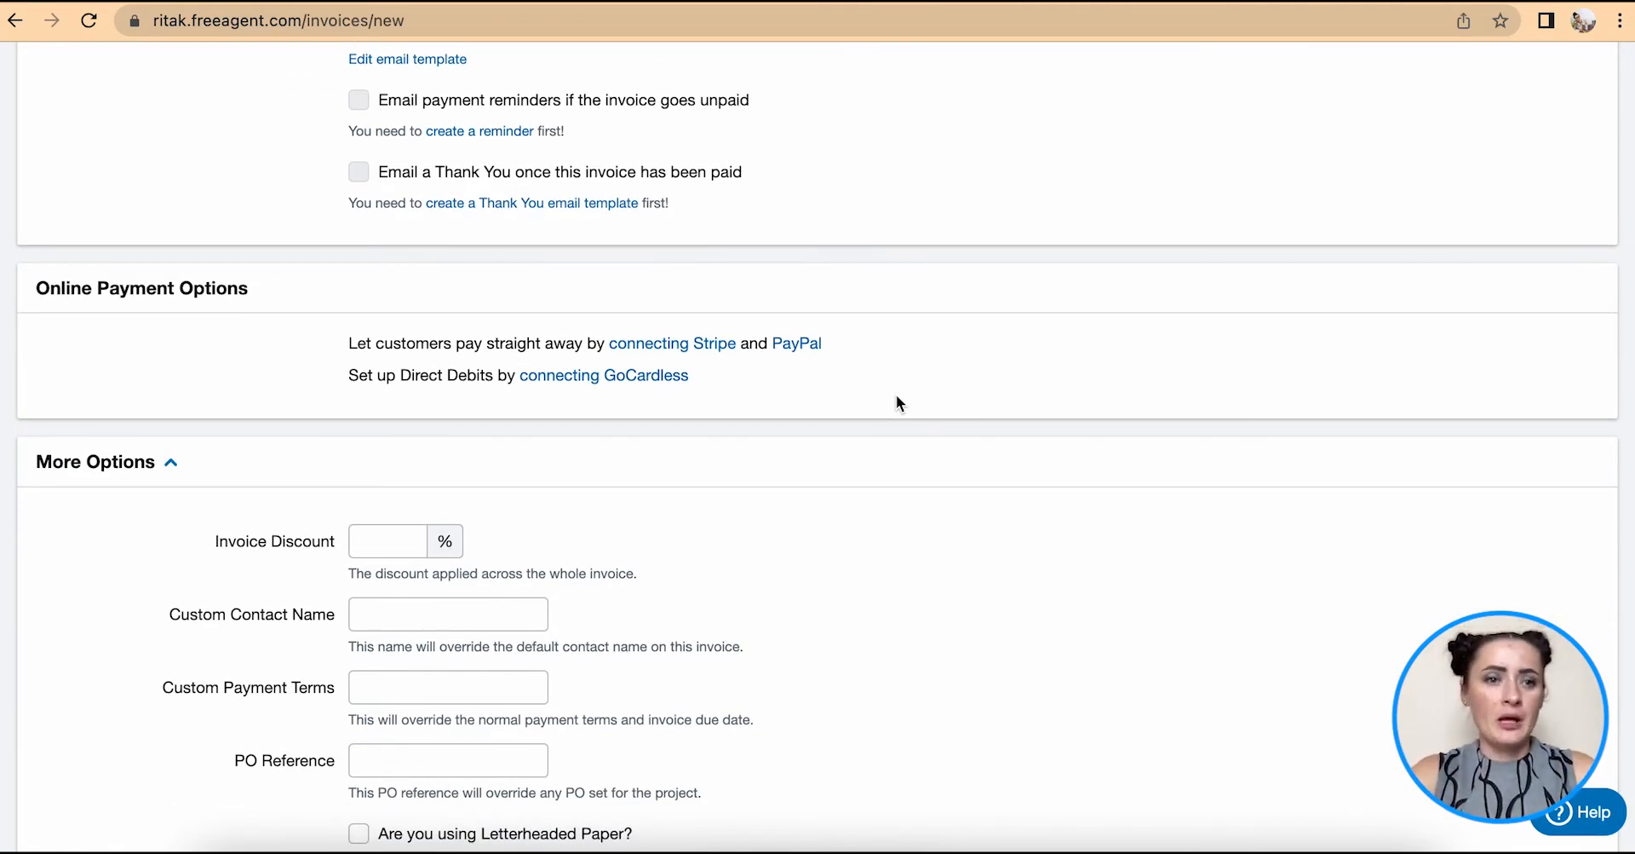
{"action": "scroll", "coordinate": [899, 403], "scroll_direction": "down", "scroll_amount": 1}
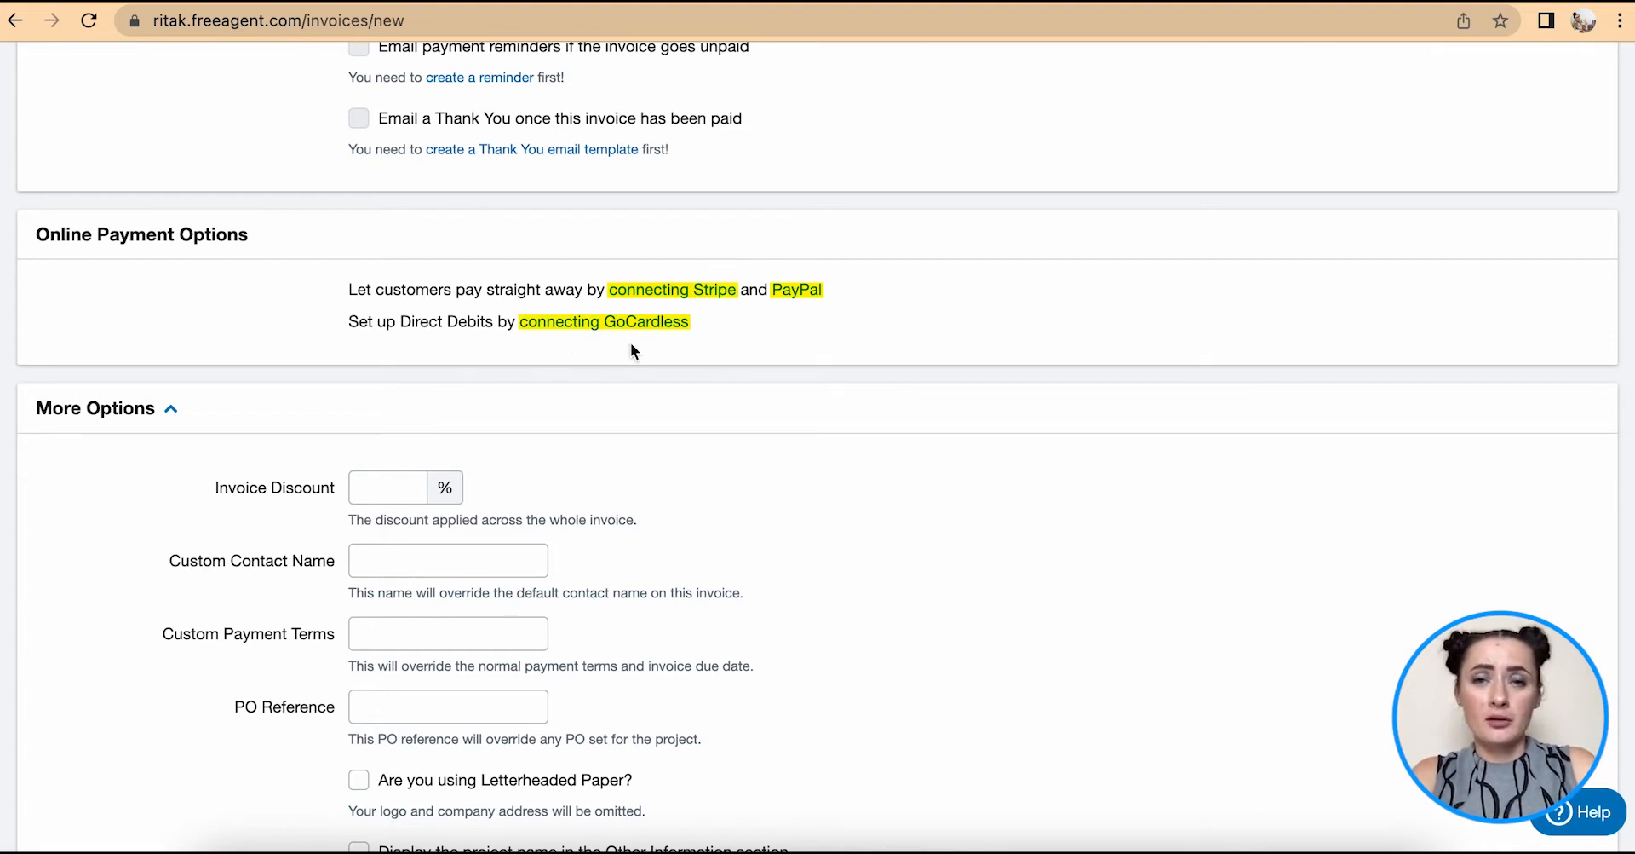
{"action": "scroll", "coordinate": [631, 344], "scroll_direction": "down", "scroll_amount": 4}
{"action": "scroll", "coordinate": [631, 342], "scroll_direction": "down", "scroll_amount": 3}
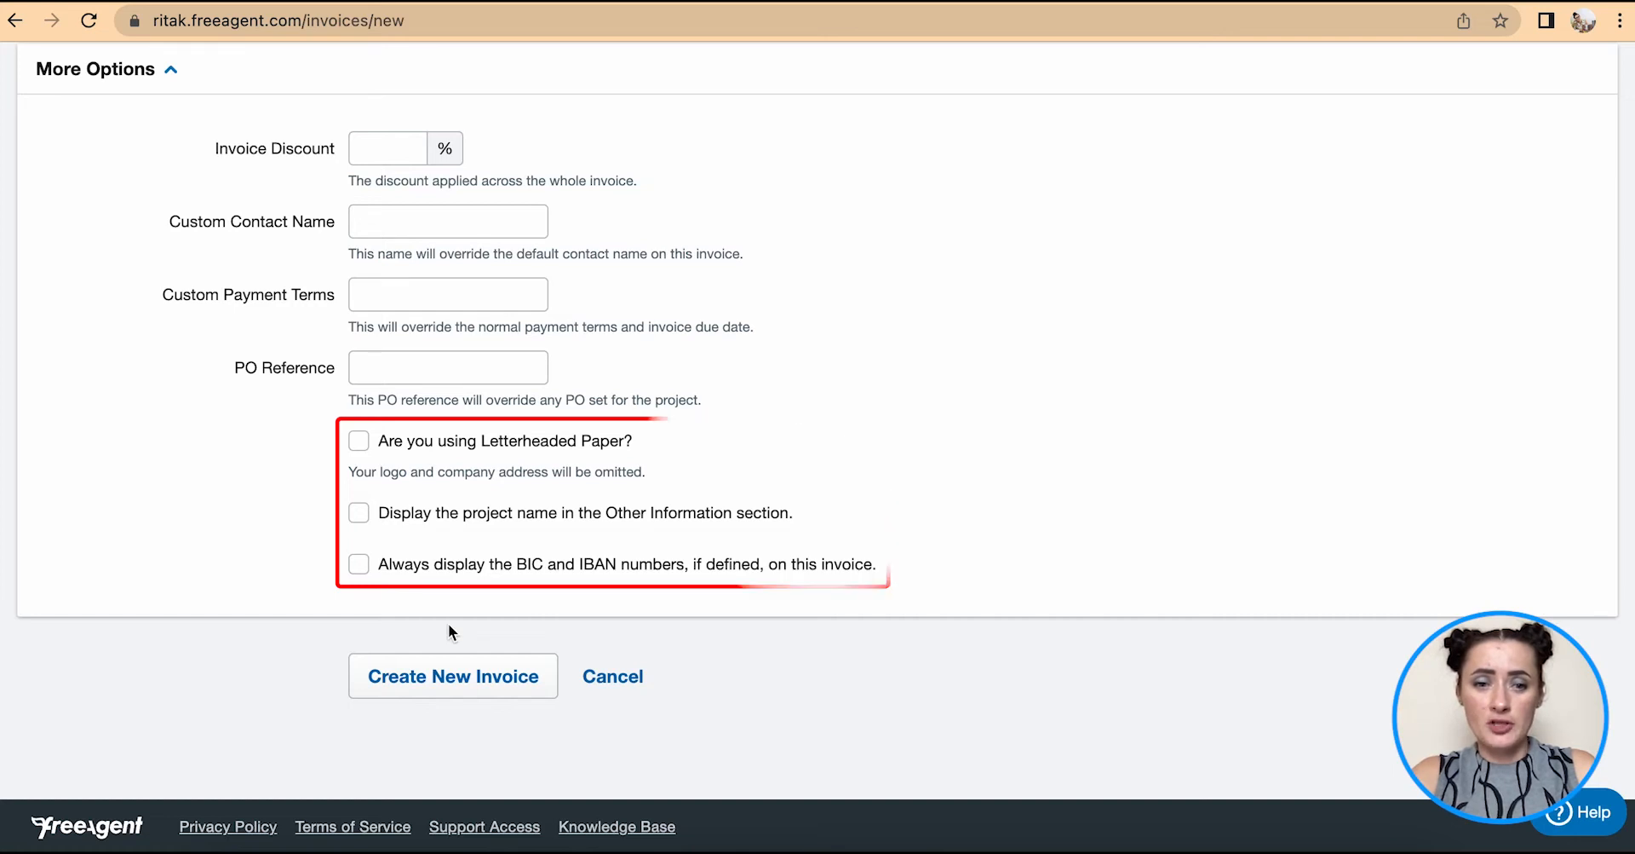
- Create invoice 010 as a draft and scroll down to its empty item list
{"action": "left_click", "coordinate": [465, 683]}
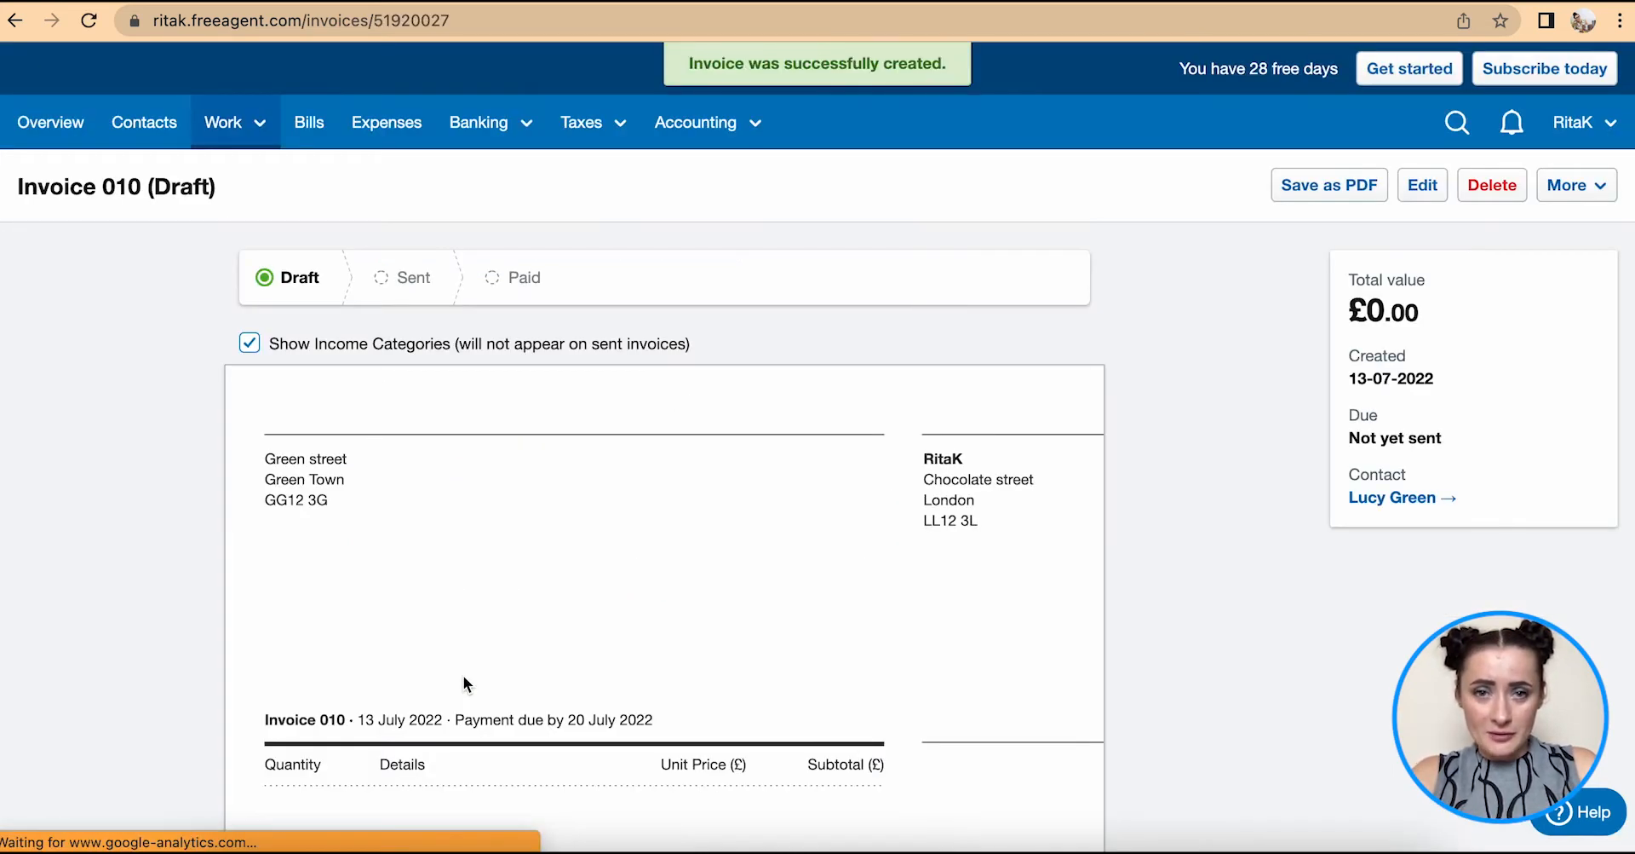
{"action": "scroll", "coordinate": [653, 620], "scroll_direction": "down", "scroll_amount": 3}
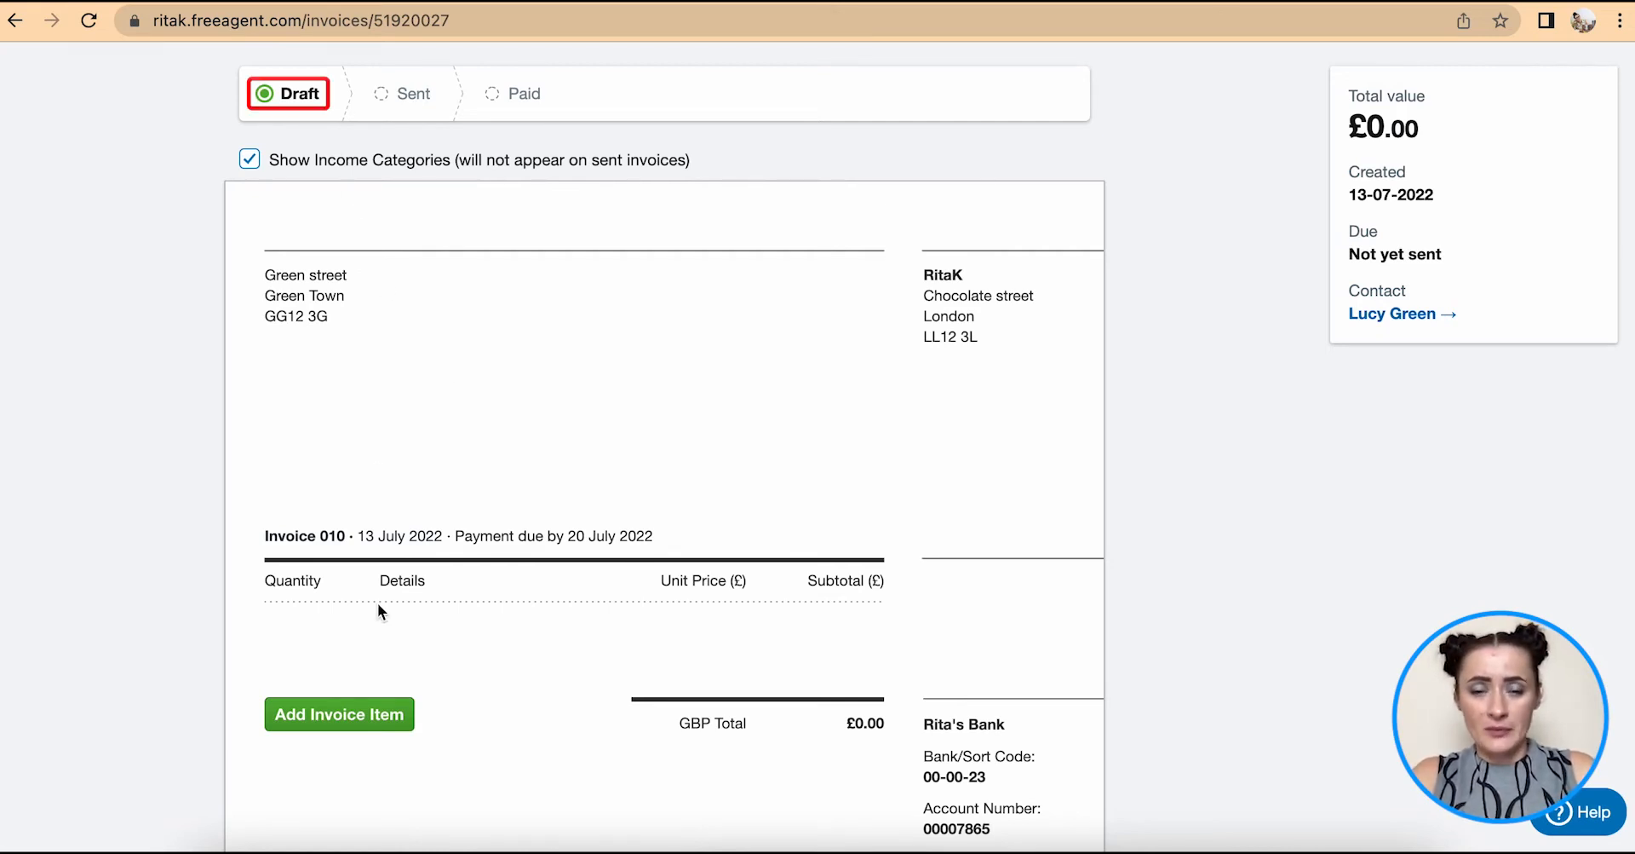
{"action": "scroll", "coordinate": [426, 639], "scroll_direction": "down", "scroll_amount": 1}
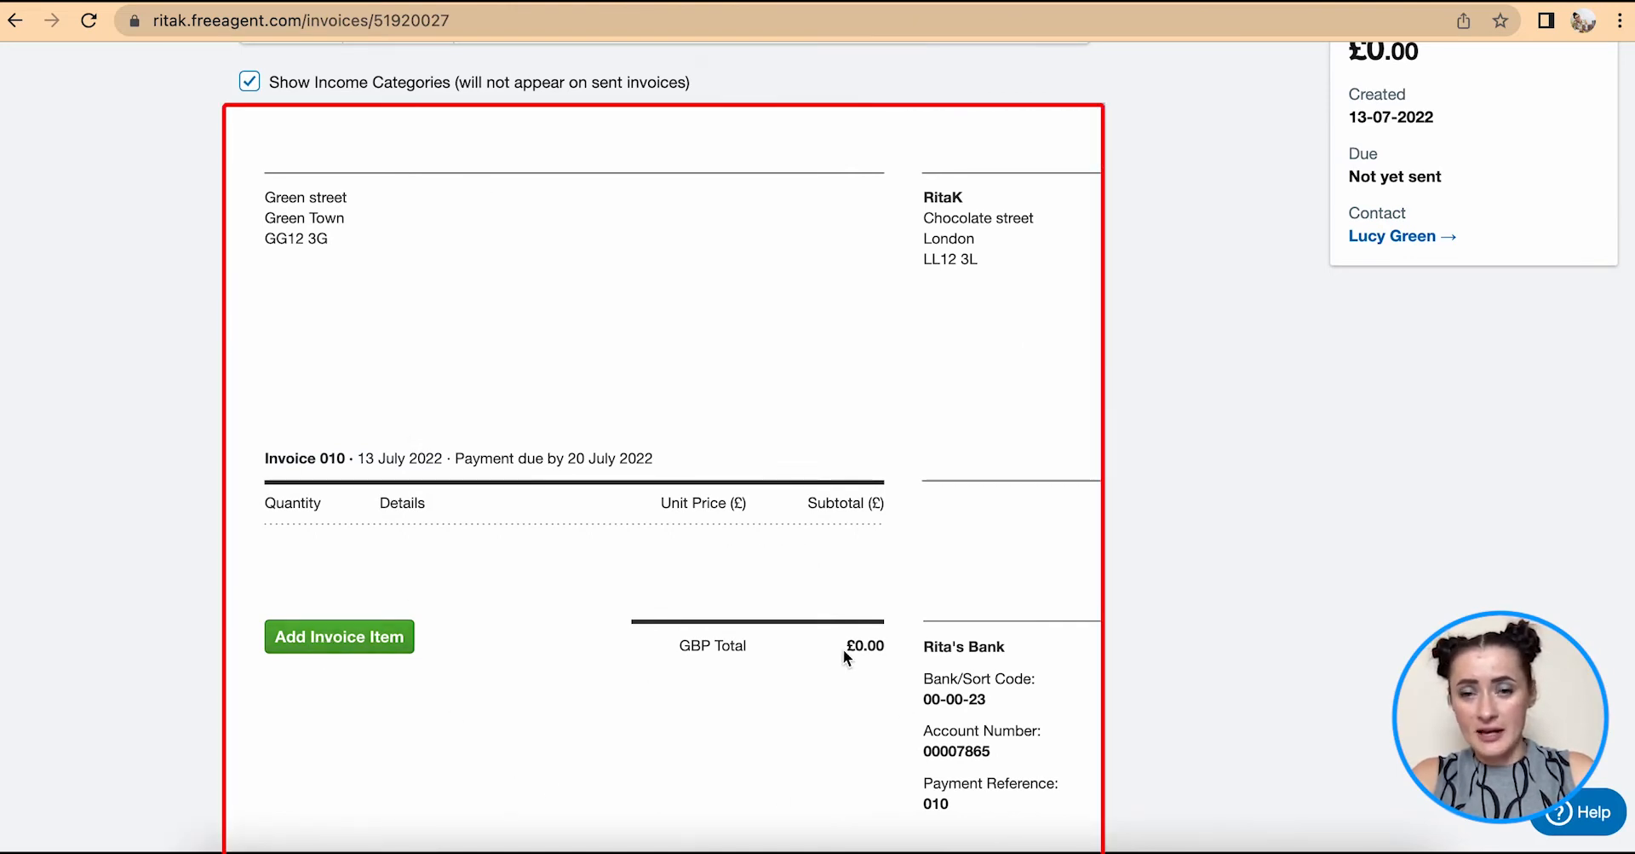
- Add a CHOCL price-list line: 5 × Chocolate (Large) at £3.00 under Sales - Chocolate bars
{"action": "left_click", "coordinate": [341, 639]}
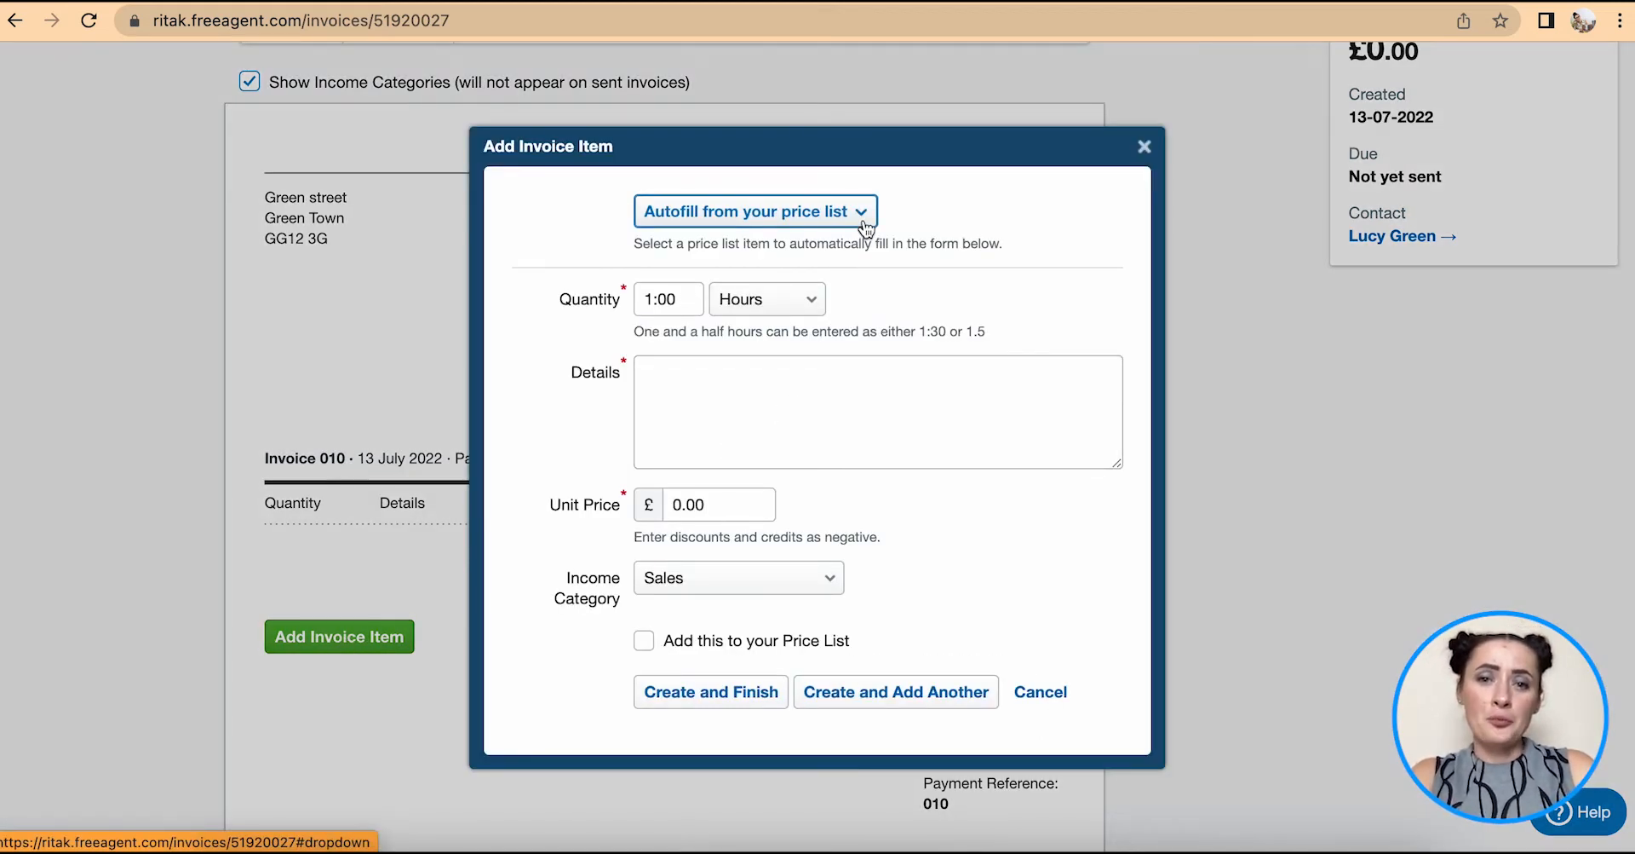
{"action": "left_click", "coordinate": [782, 215]}
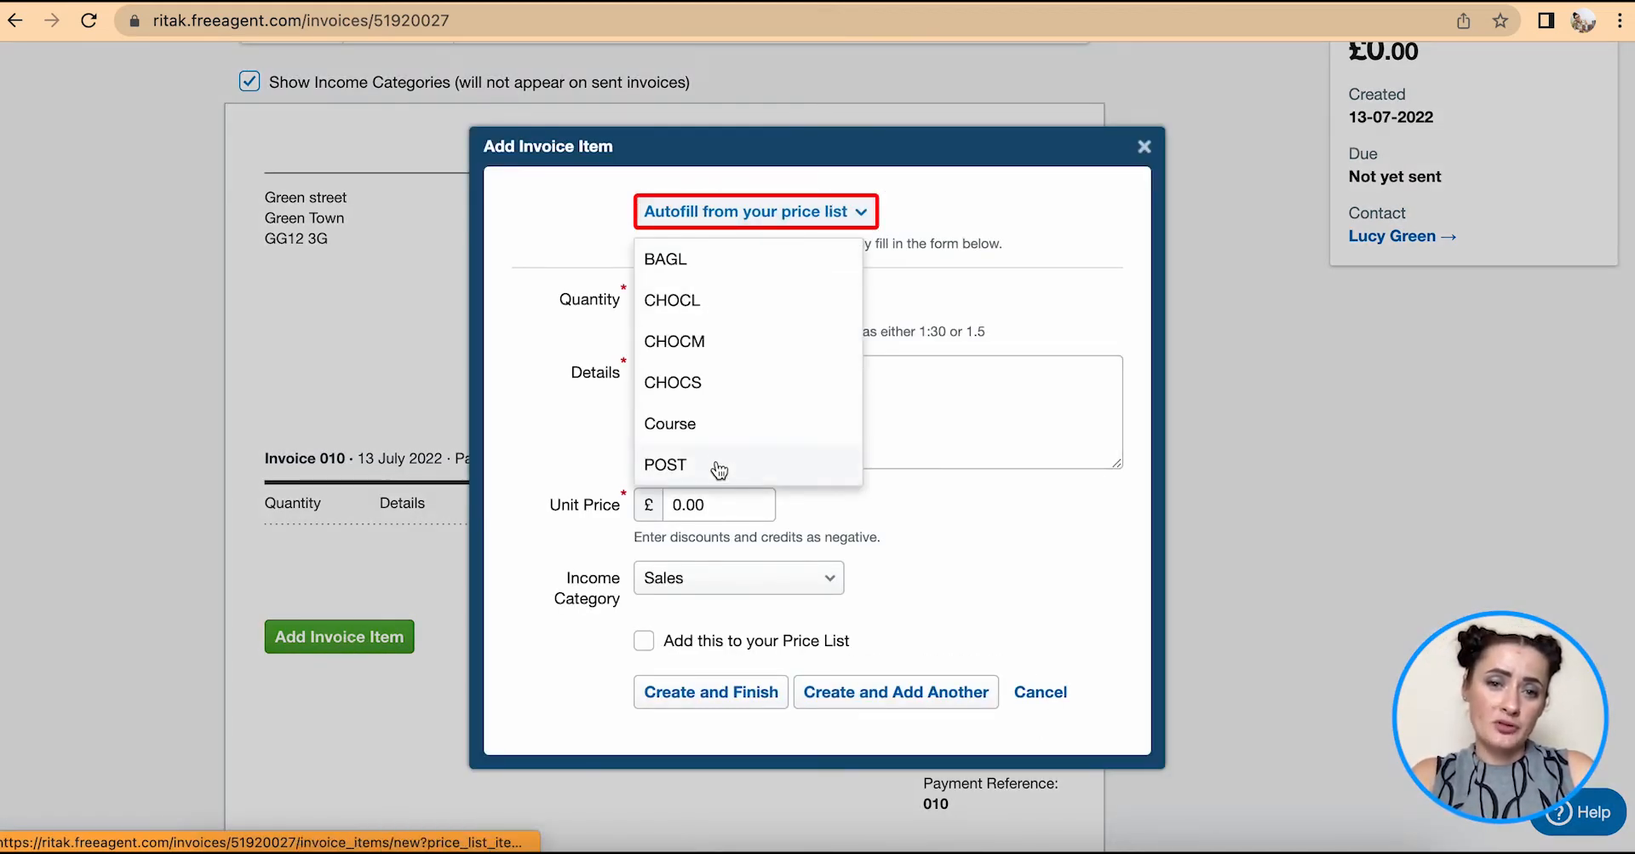
{"action": "left_click", "coordinate": [725, 309]}
{"action": "double_click", "coordinate": [649, 298]}
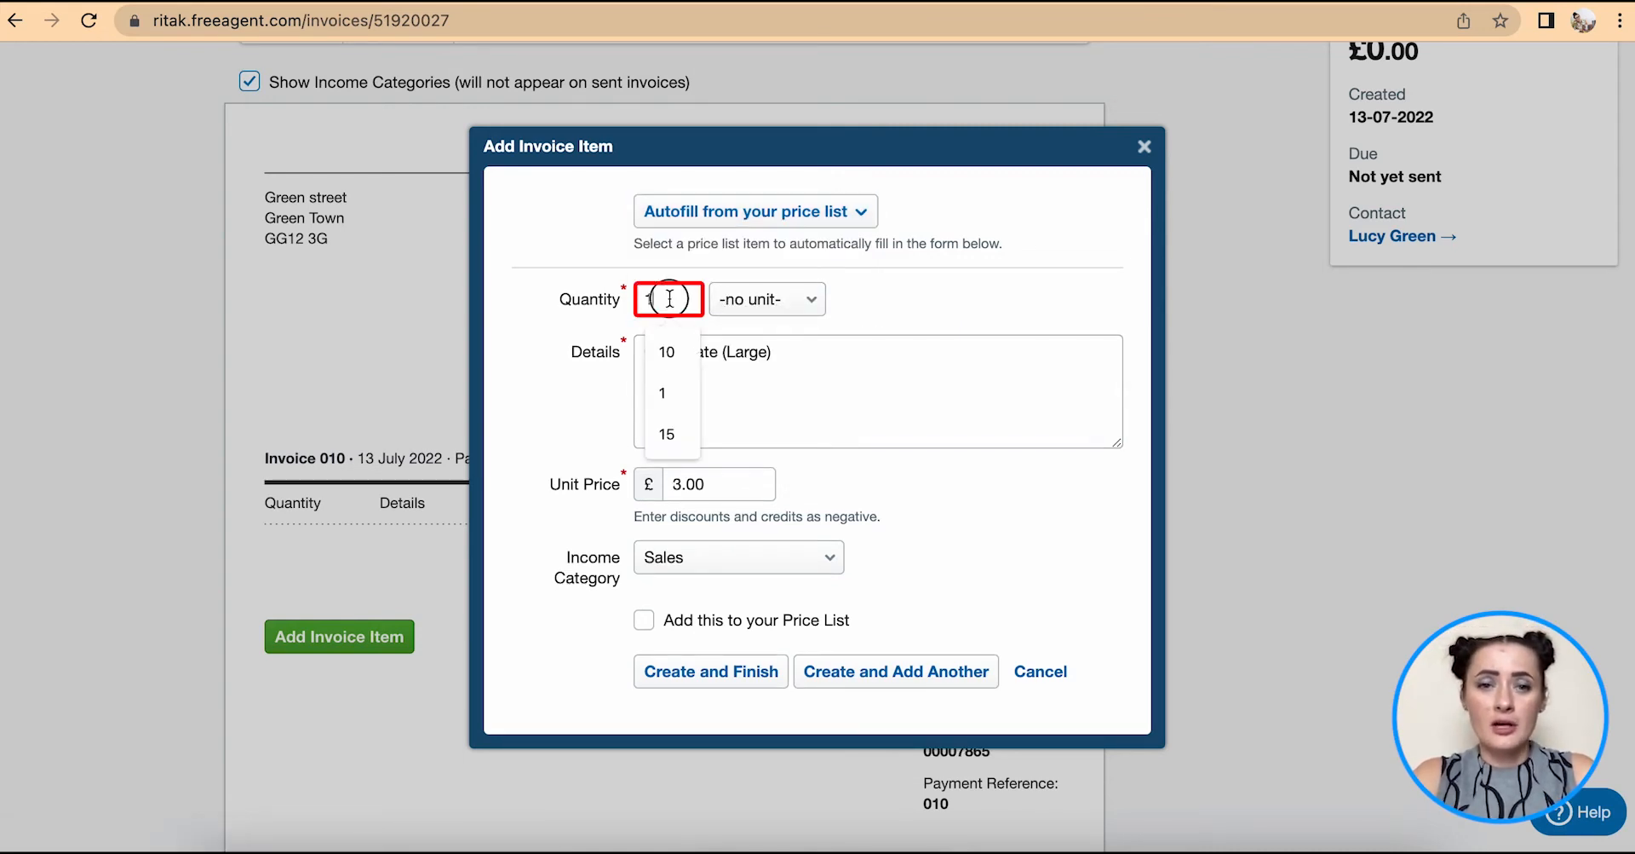
{"action": "type", "text": "5"}
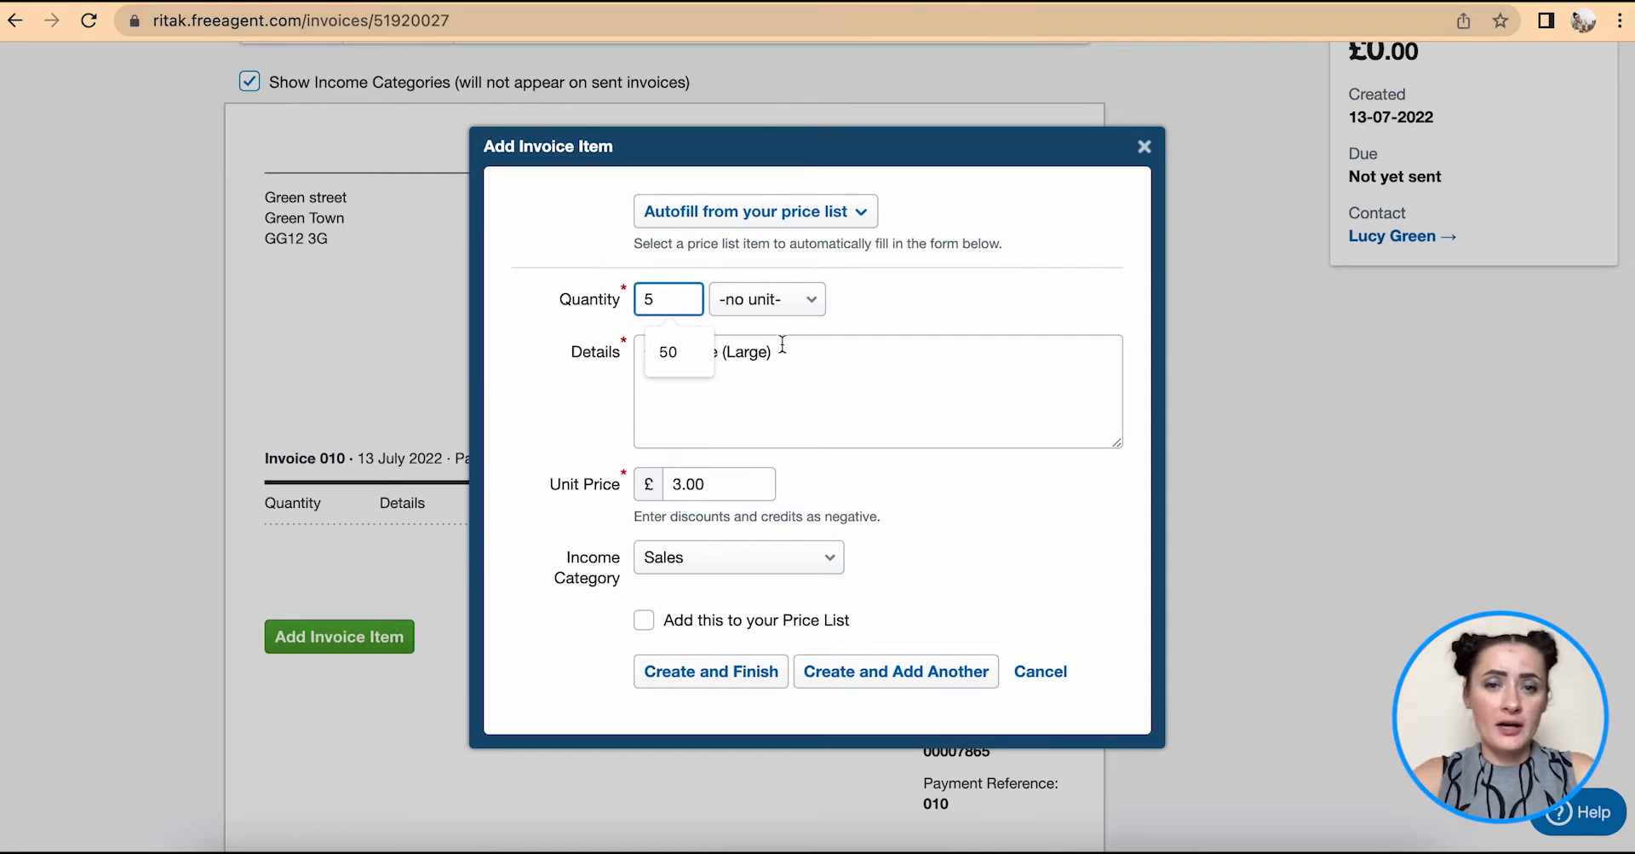
{"action": "left_click", "coordinate": [781, 347]}
{"action": "left_click", "coordinate": [682, 484]}
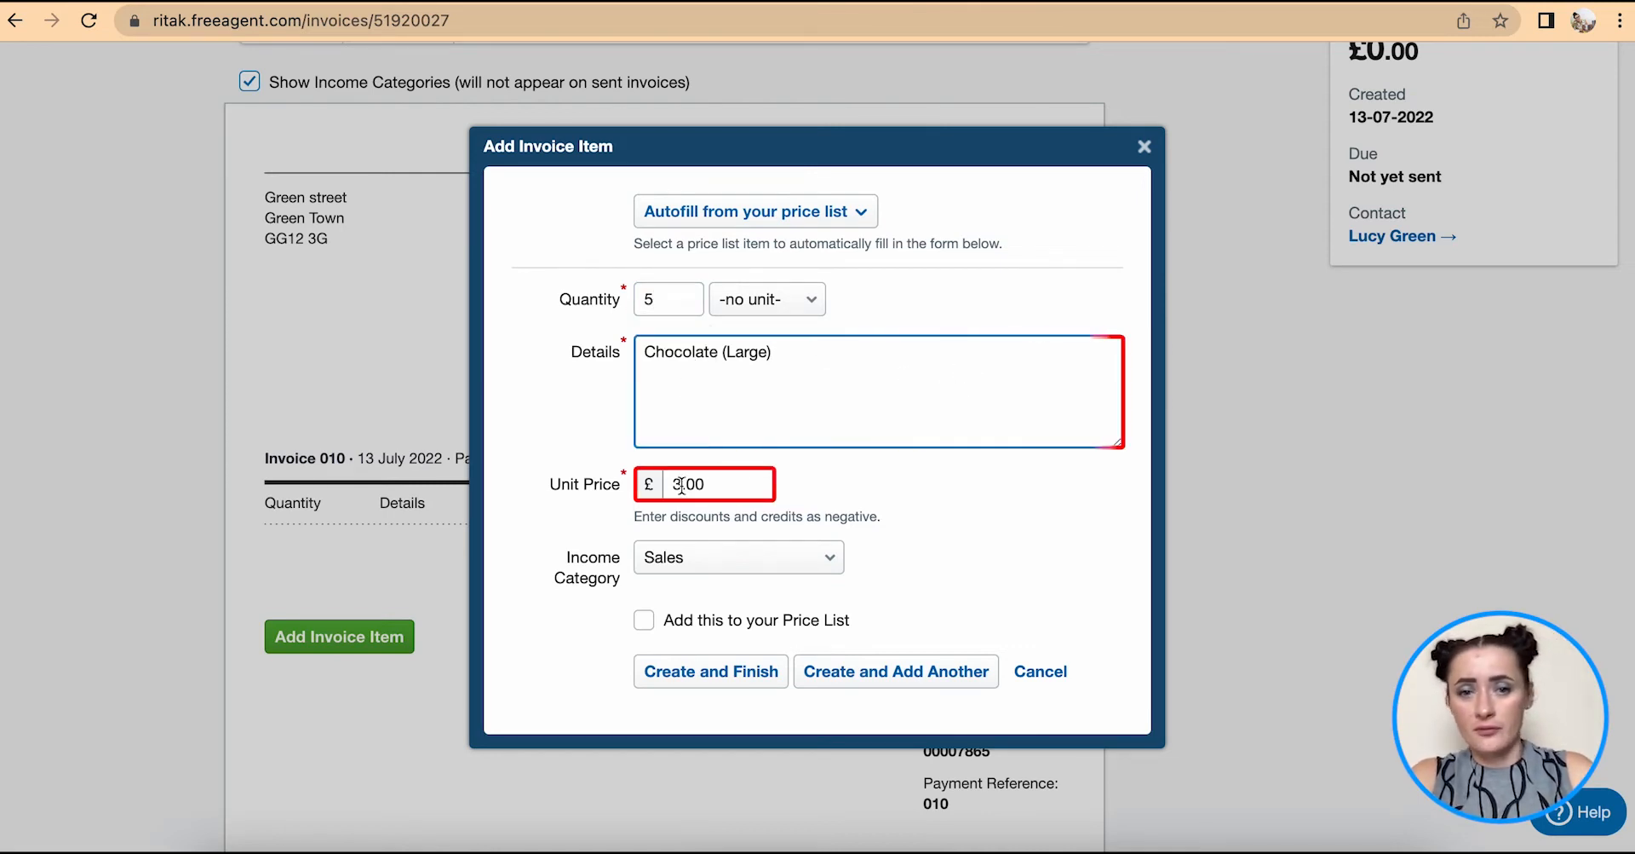
{"action": "left_click", "coordinate": [687, 557]}
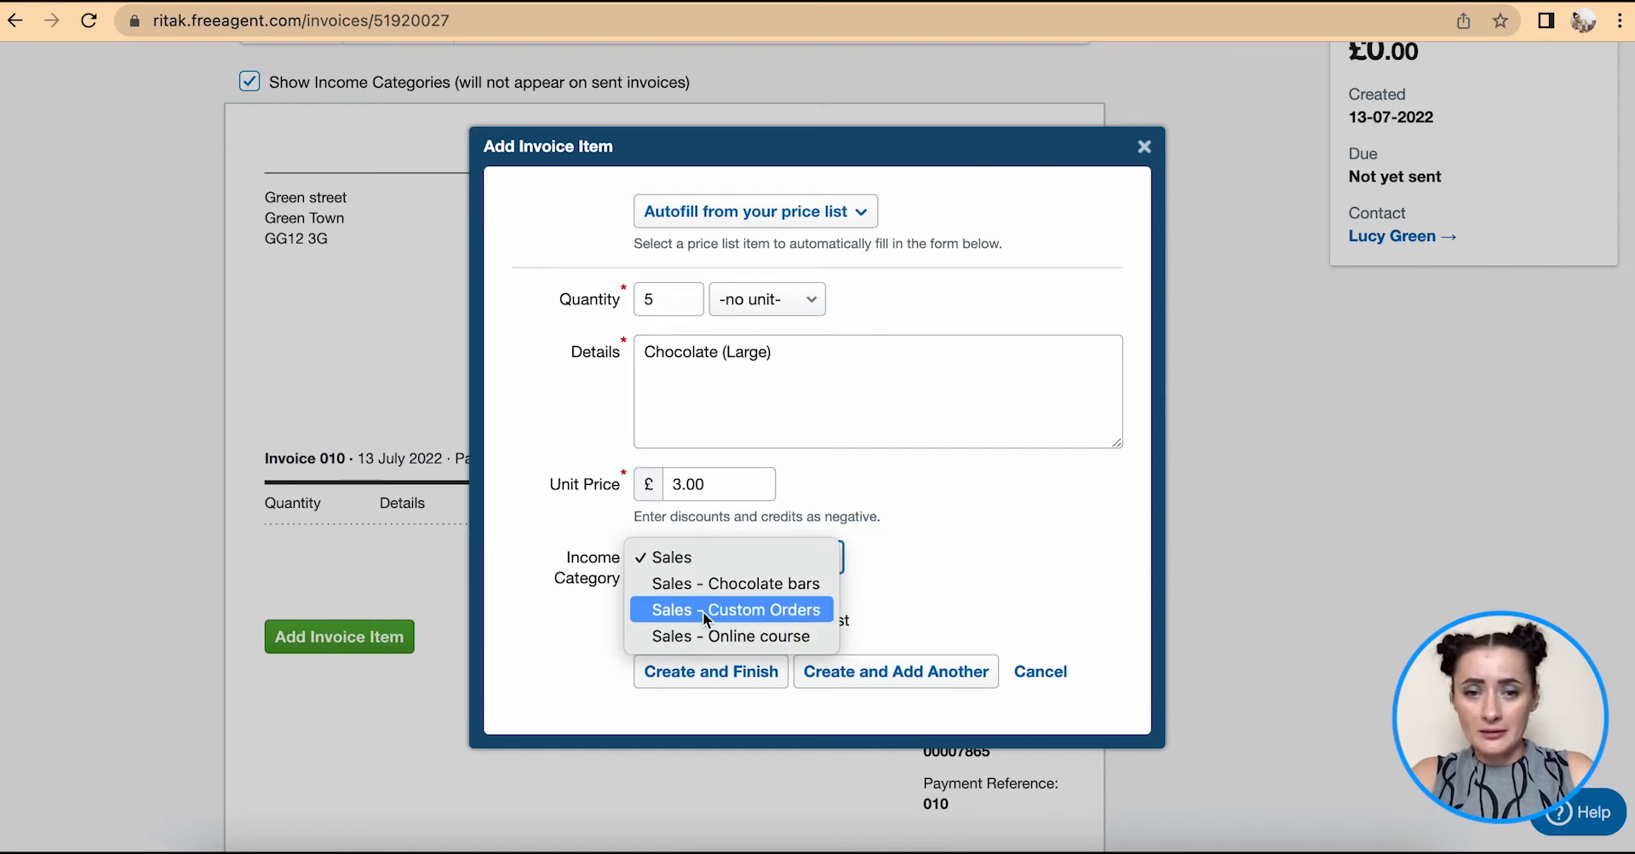
{"action": "left_click", "coordinate": [697, 586]}
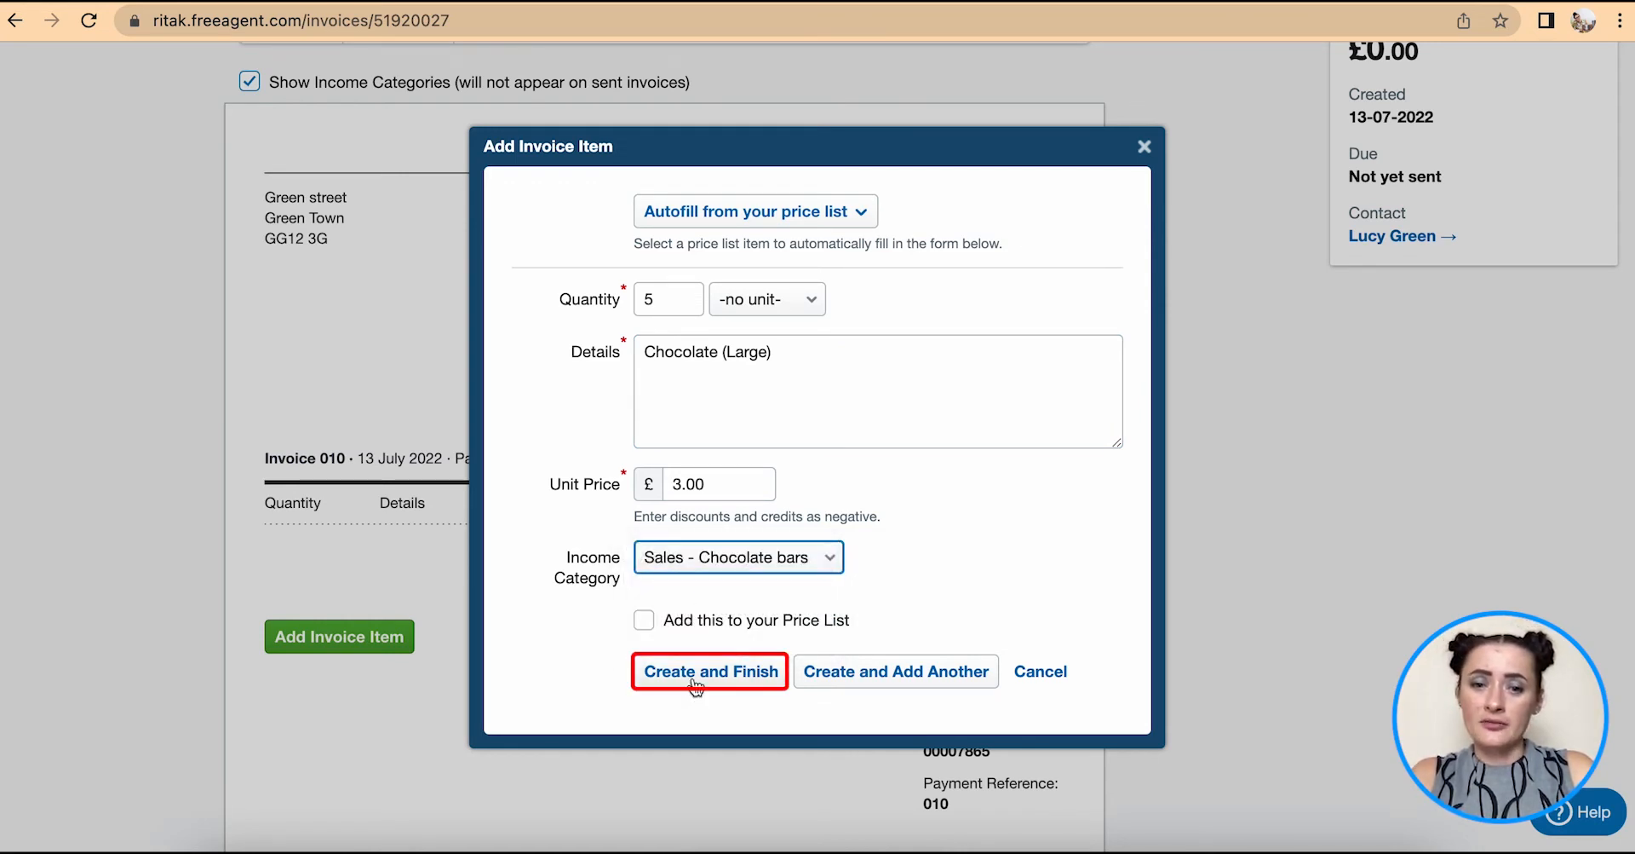
{"action": "left_click", "coordinate": [855, 676]}
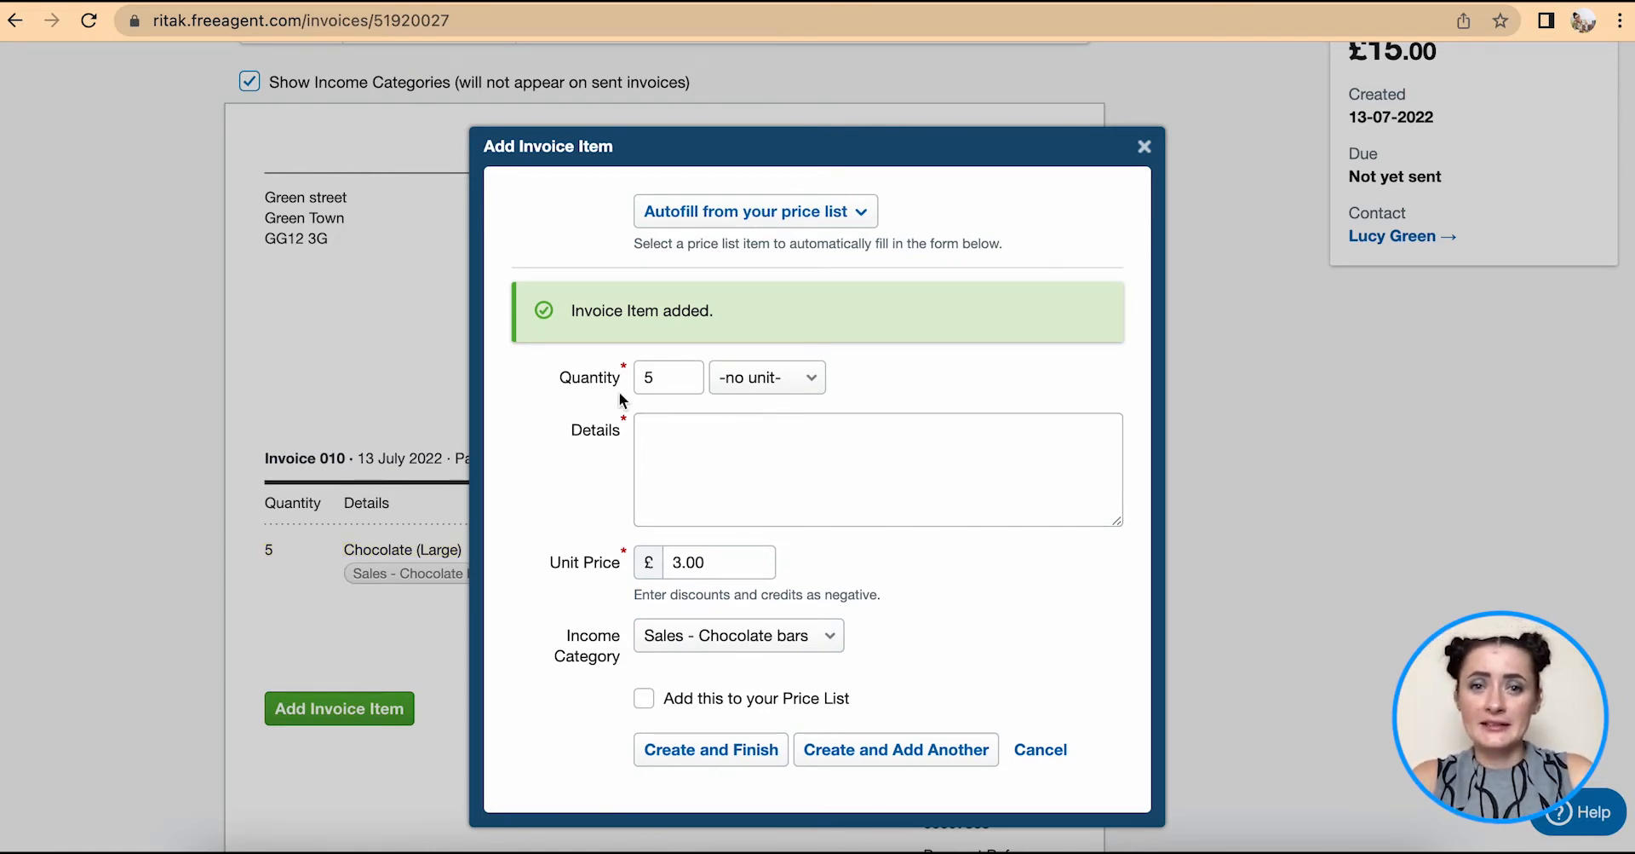
- Enter a line of 1 Service, 'Delivery charge', at unit price 5.00
{"action": "double_click", "coordinate": [648, 377]}
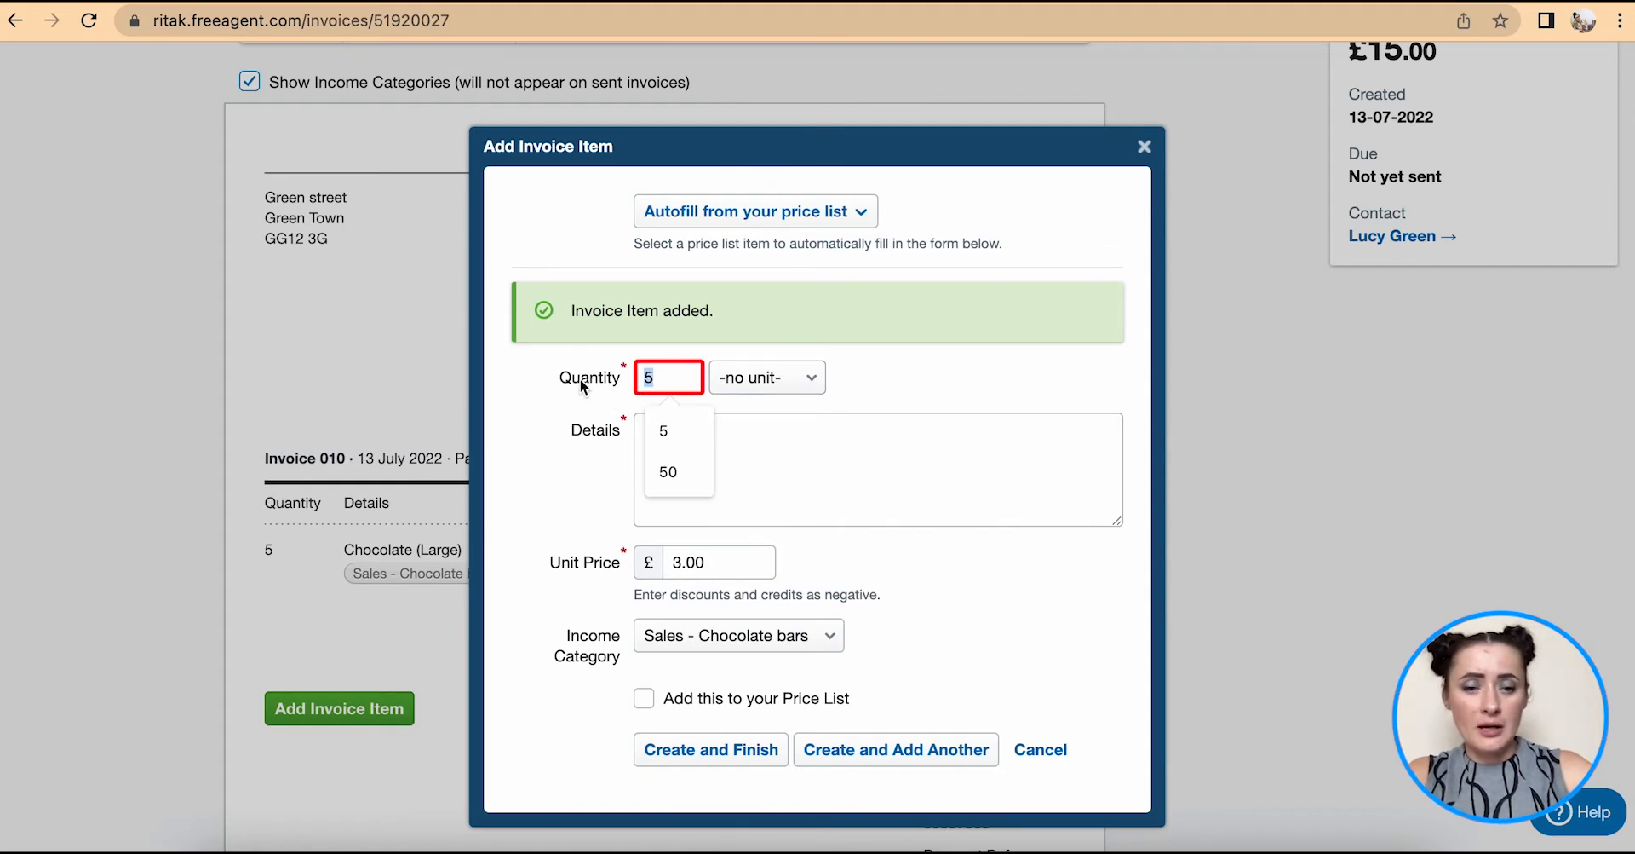
{"action": "type", "text": "1"}
{"action": "left_click", "coordinate": [792, 390]}
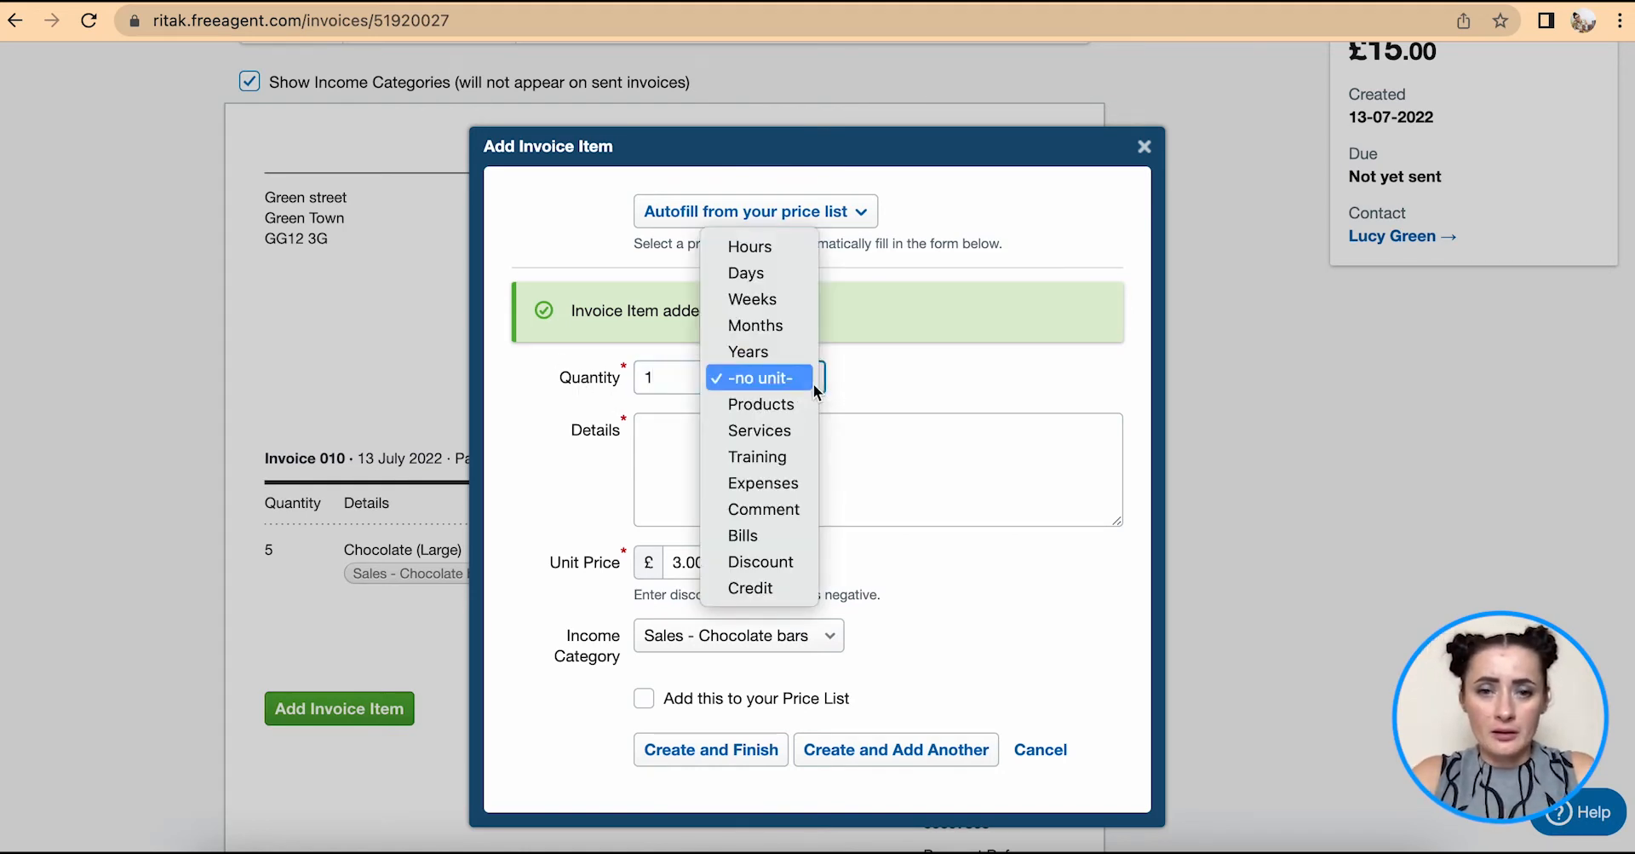
{"action": "left_click", "coordinate": [793, 433]}
{"action": "left_click", "coordinate": [727, 447]}
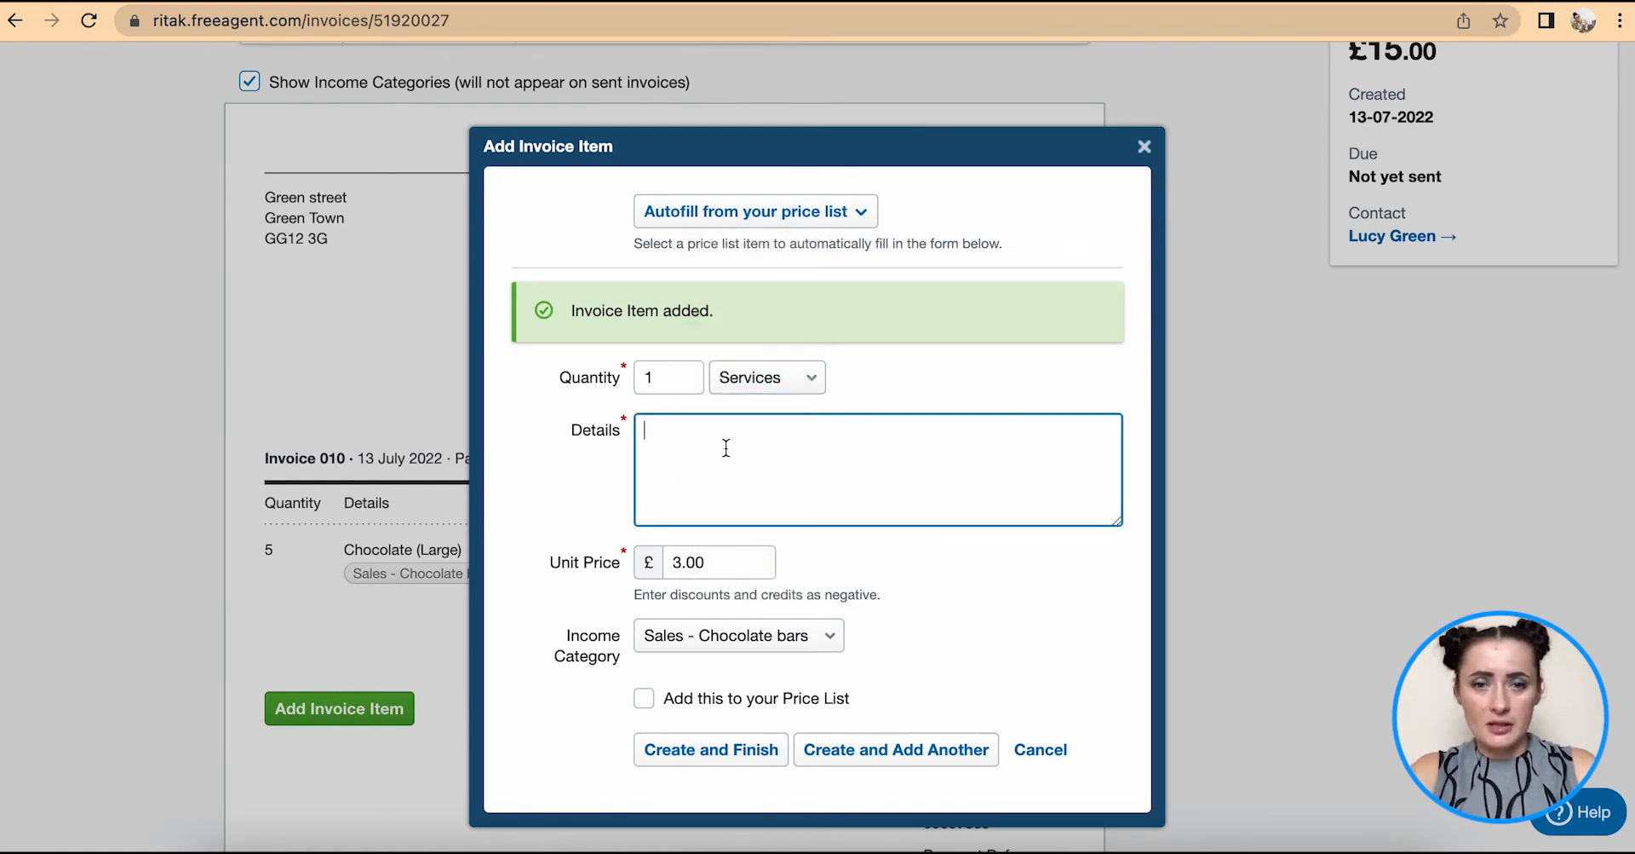
{"action": "type", "text": "Del"}
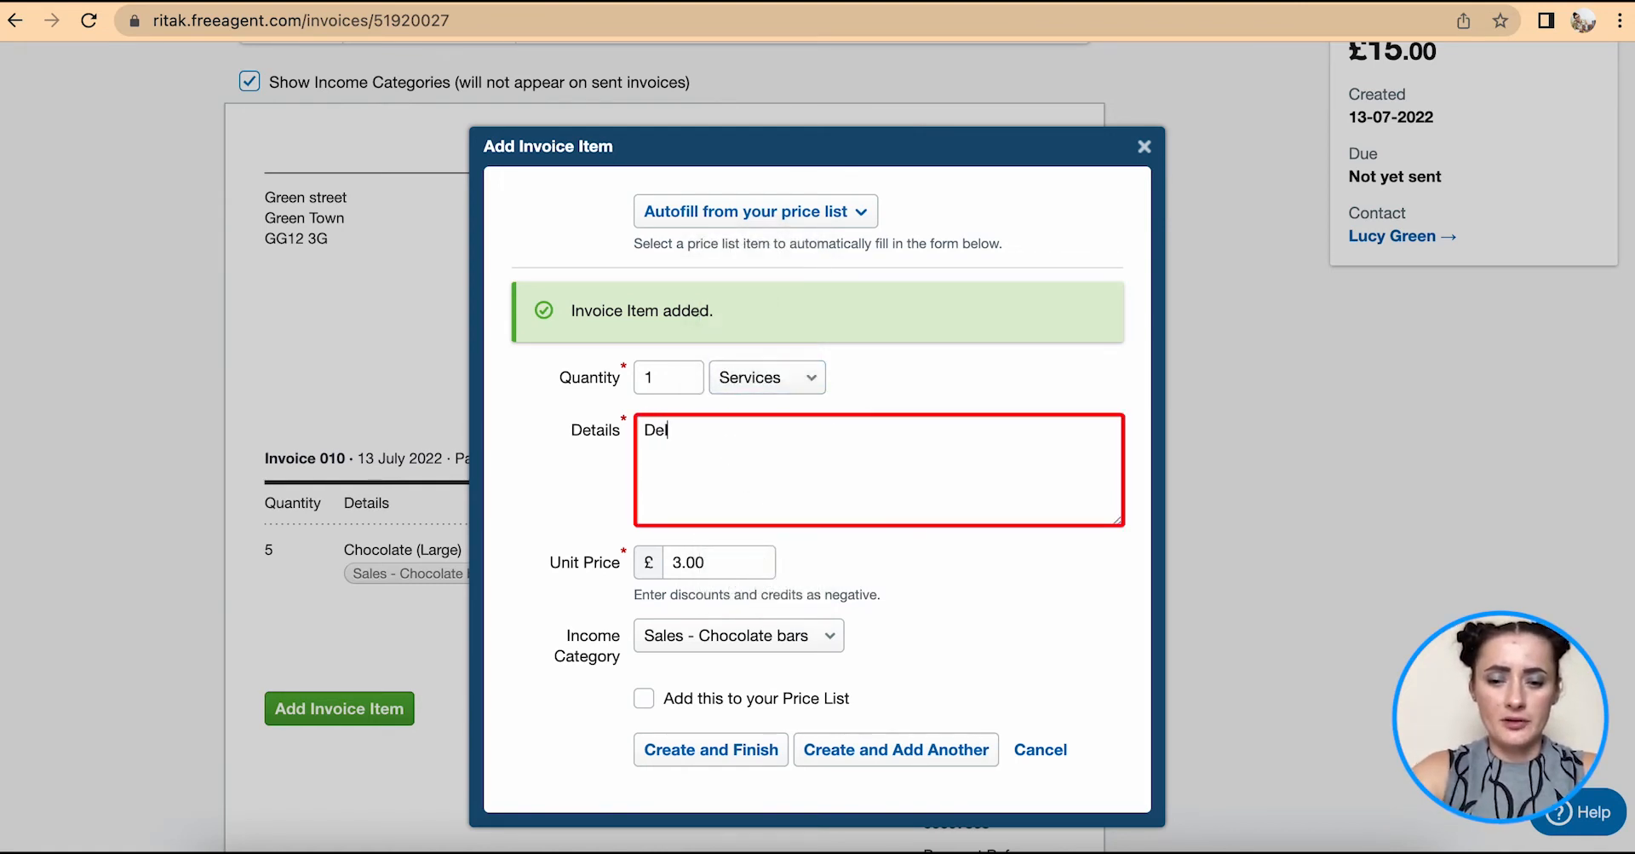
{"action": "type", "text": "ivery"}
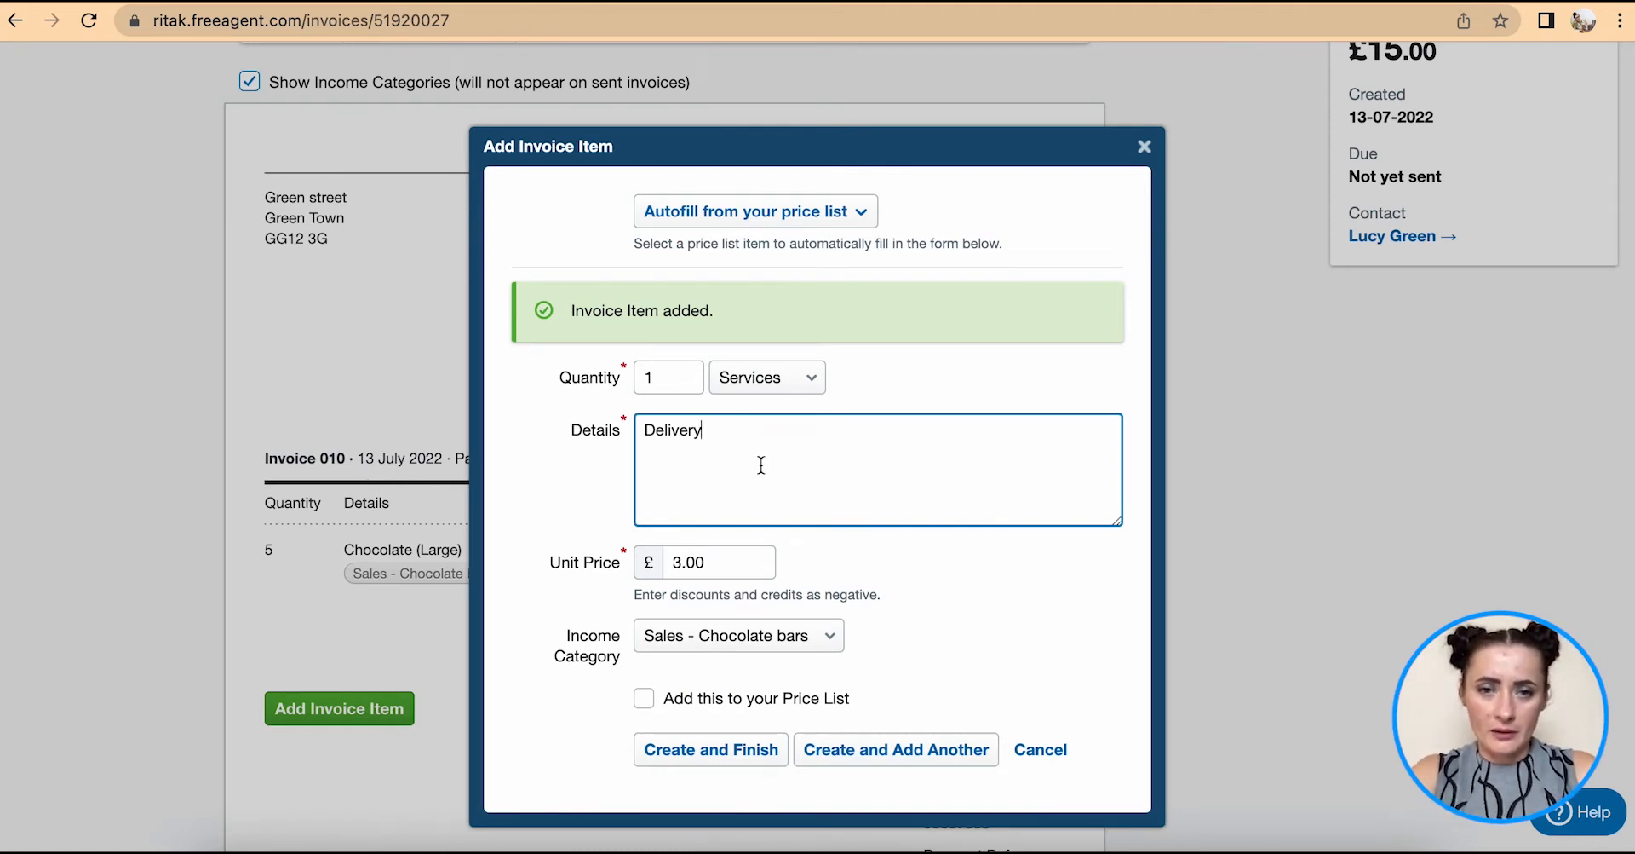
{"action": "type", "text": " charge"}
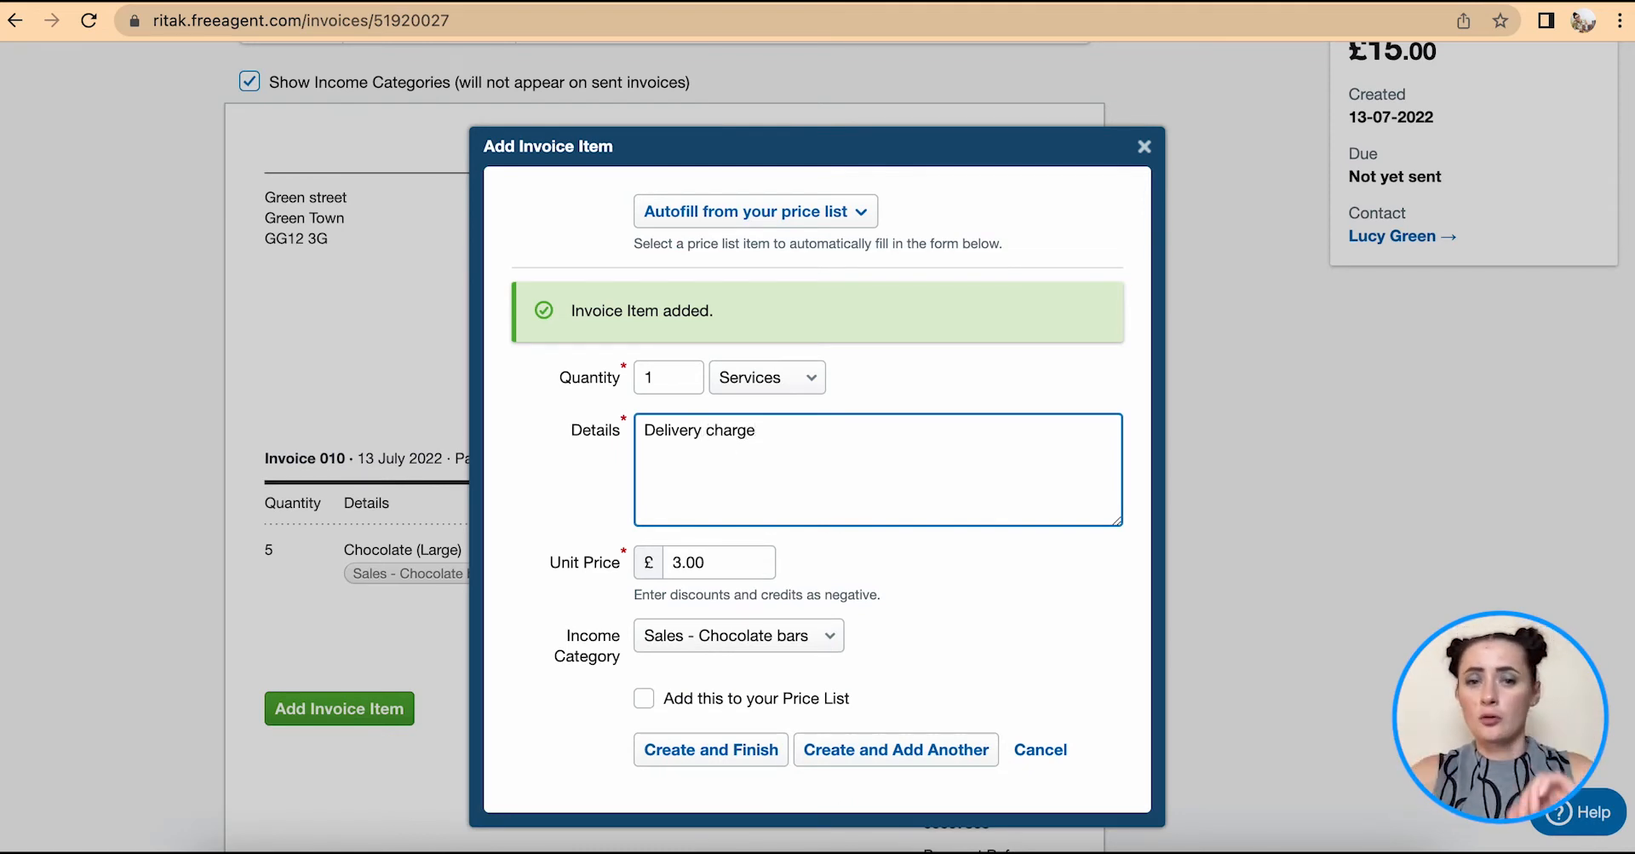
{"action": "left_click", "coordinate": [680, 562]}
{"action": "key", "text": "BackSpace"}
{"action": "type", "text": "5"}
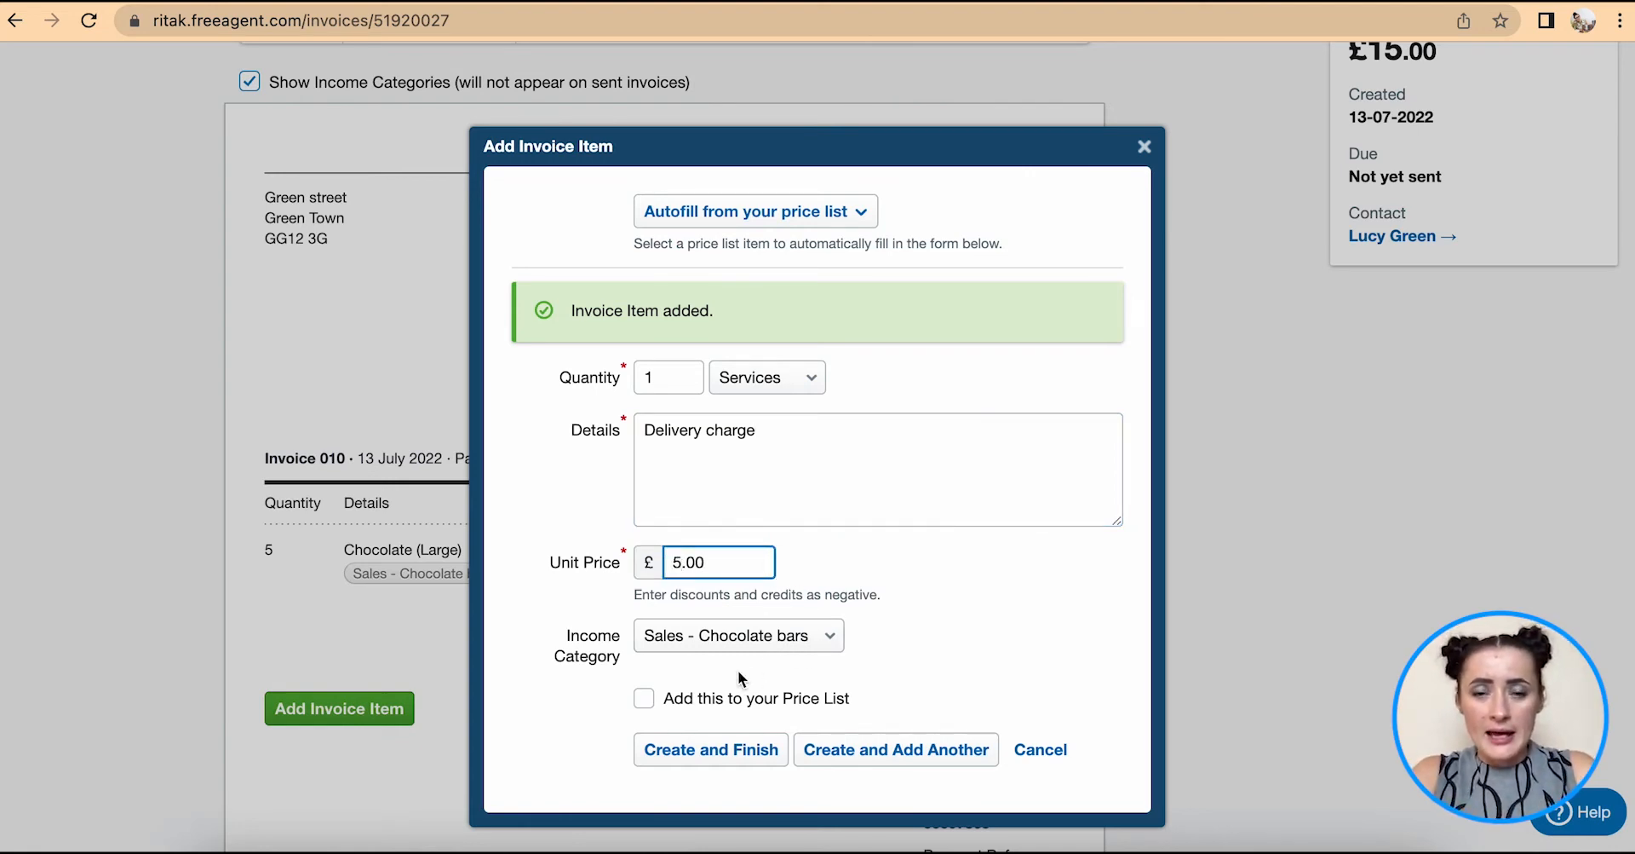
- Keep the delivery line off the price list and save it, making the total £20.00
{"action": "scroll", "coordinate": [737, 669], "scroll_direction": "down", "scroll_amount": 3}
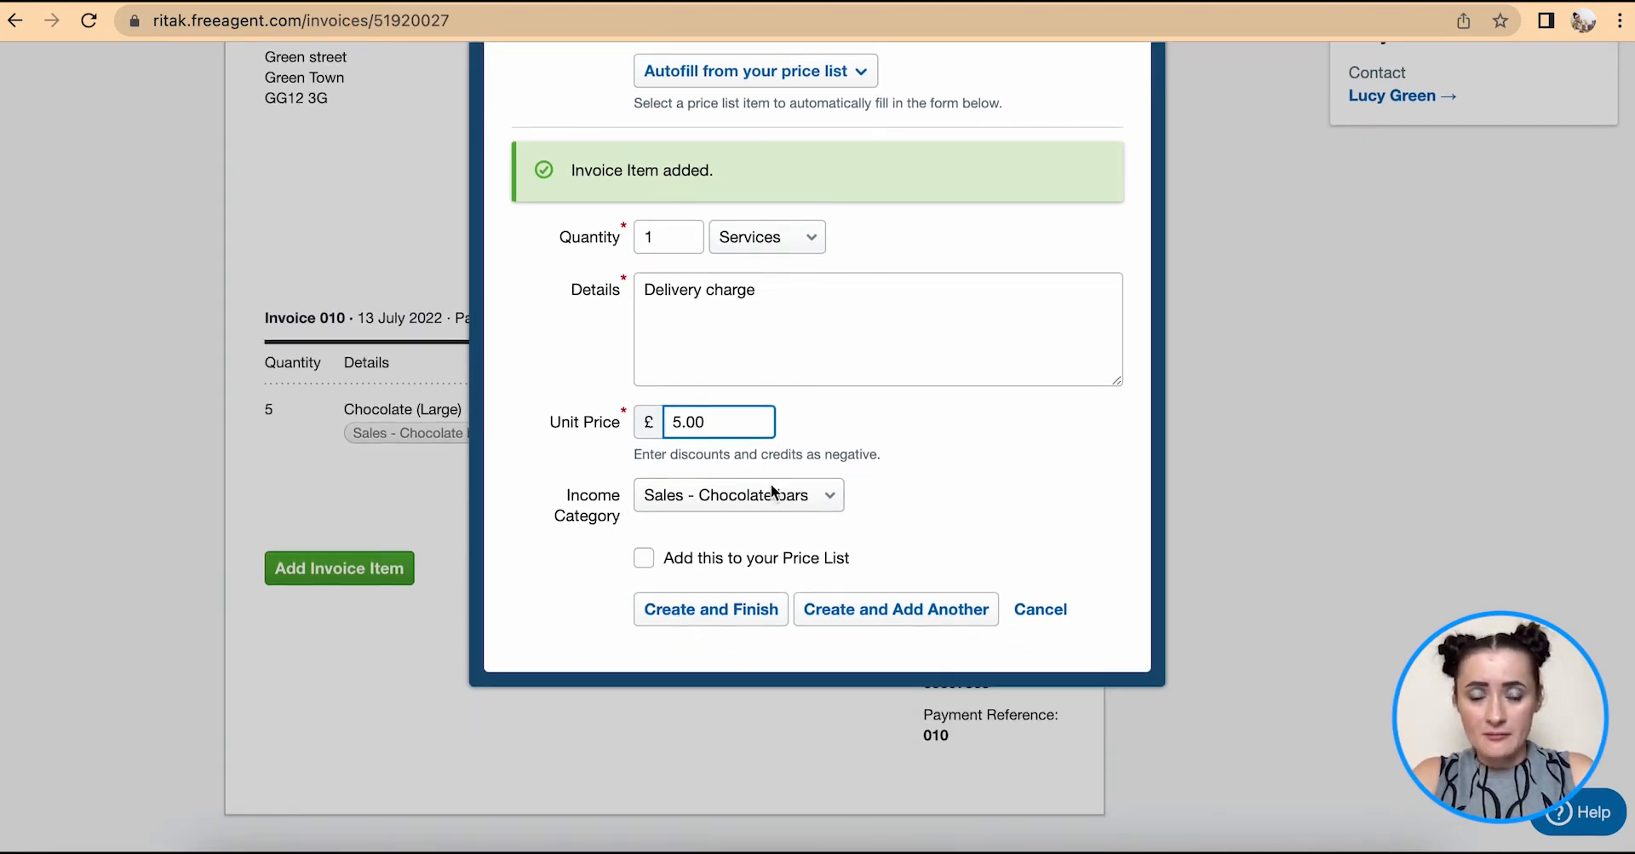
{"action": "left_click", "coordinate": [645, 561]}
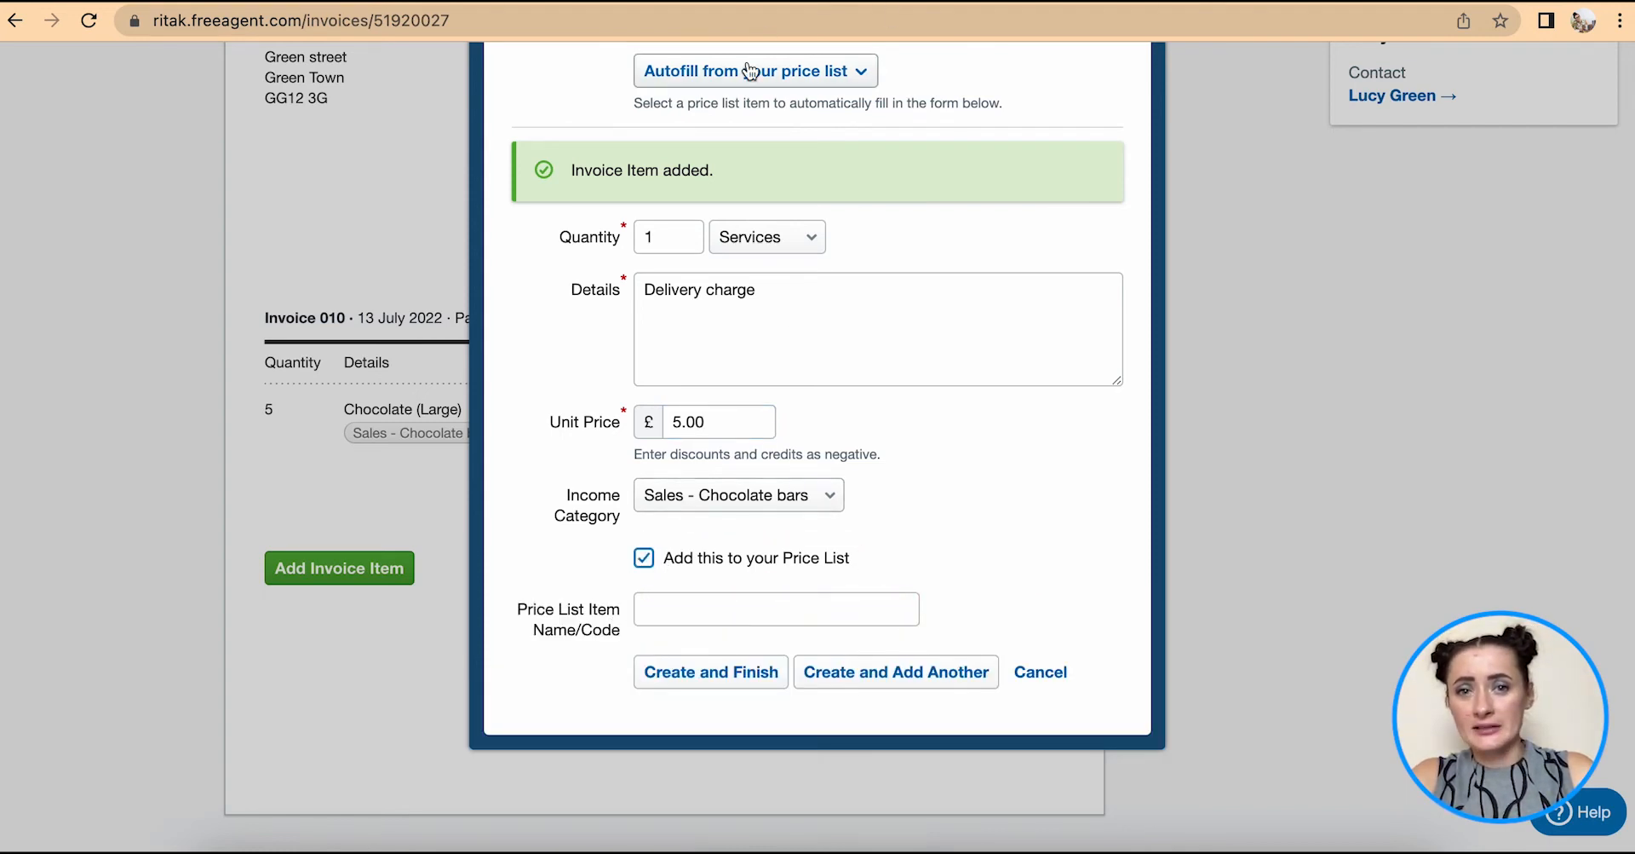
{"action": "left_click", "coordinate": [788, 81]}
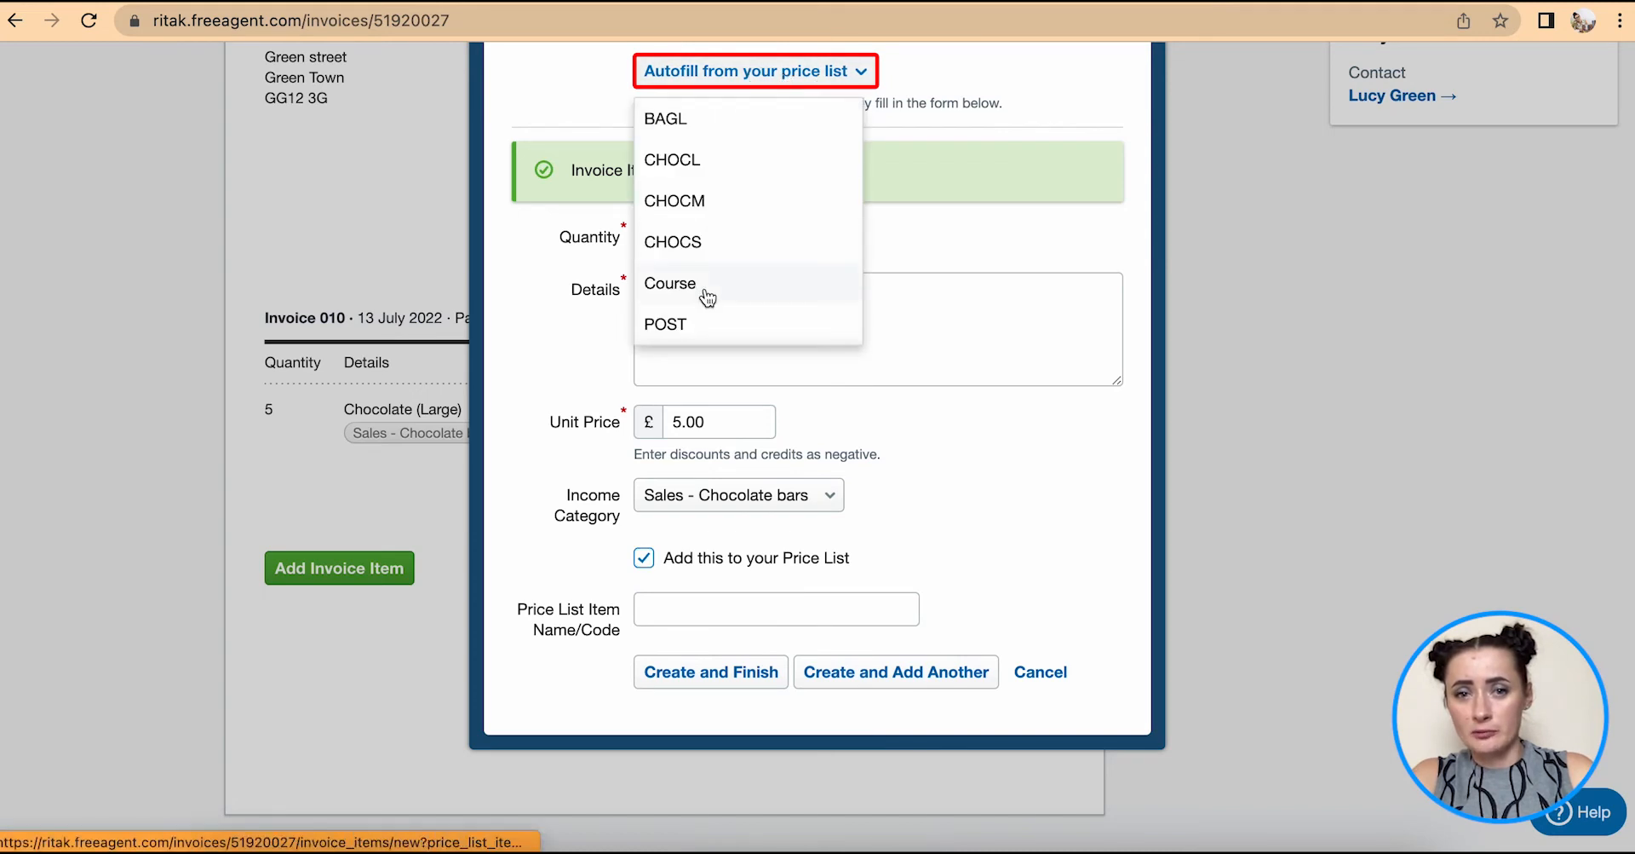
{"action": "left_click", "coordinate": [826, 75]}
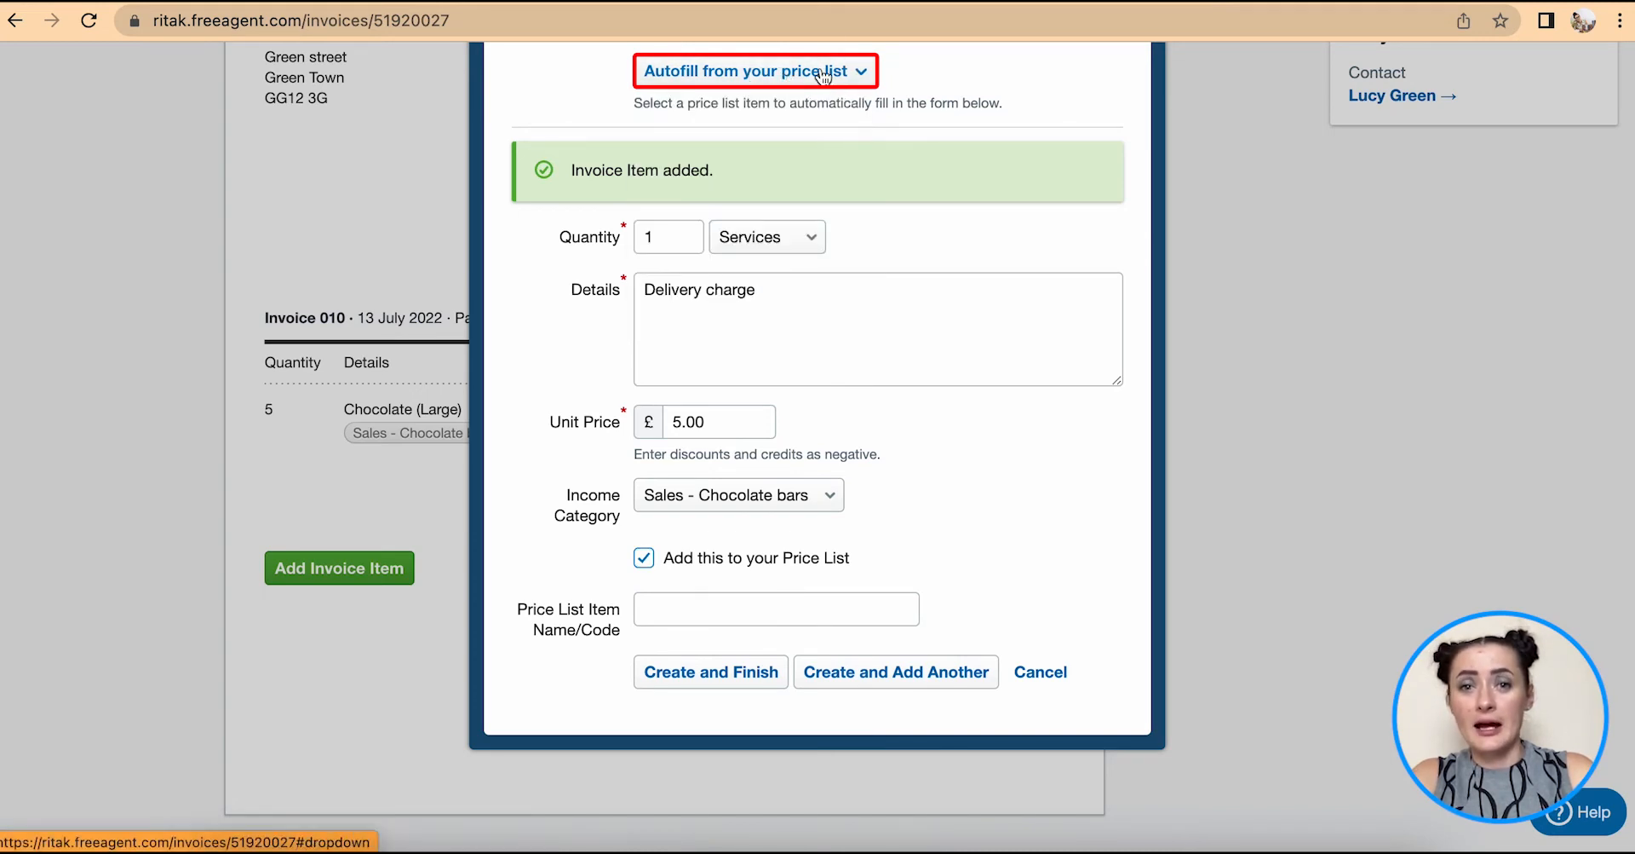
{"action": "left_click", "coordinate": [644, 557]}
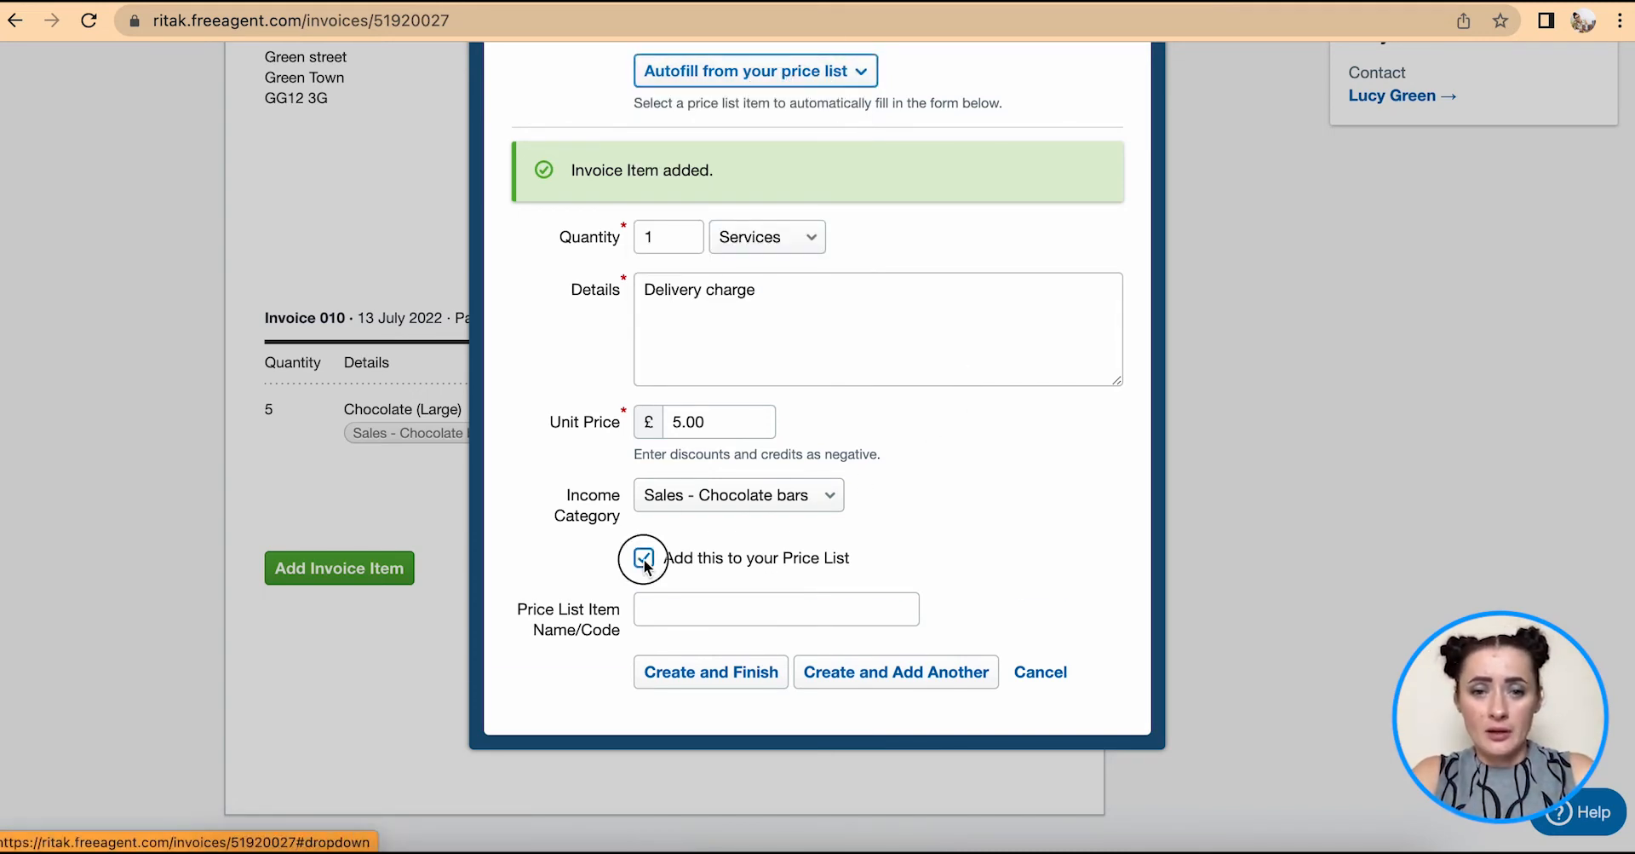
{"action": "left_click", "coordinate": [697, 609]}
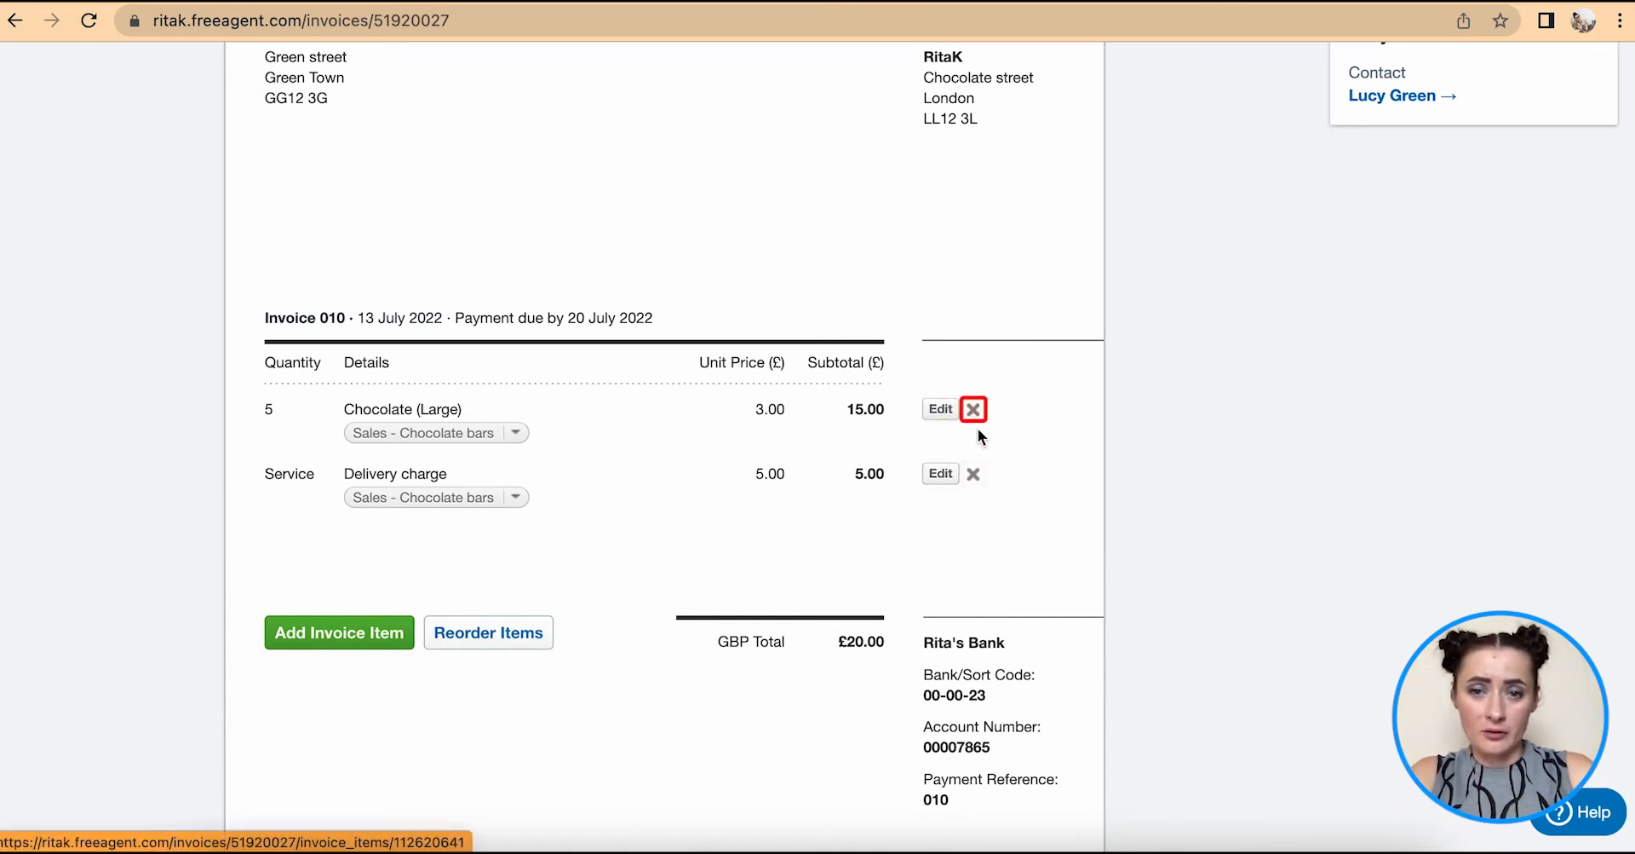
{"action": "scroll", "coordinate": [994, 476], "scroll_direction": "up", "scroll_amount": 5}
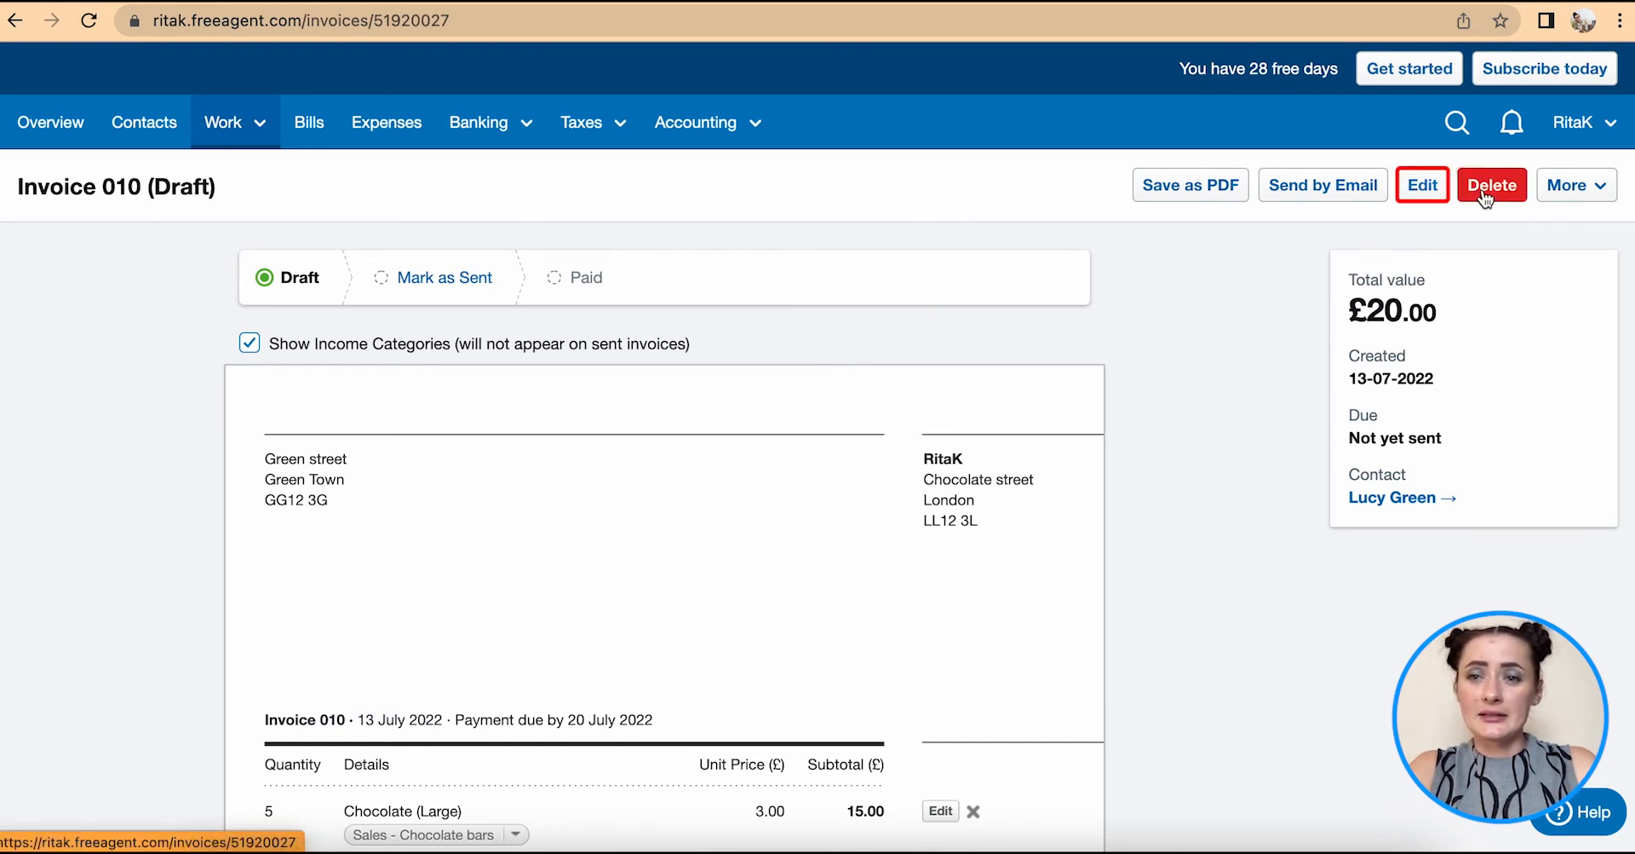
- Open the Email Invoice form for invoice 010, with subject Invoice 010 and PDF attached
{"action": "left_click", "coordinate": [1571, 196]}
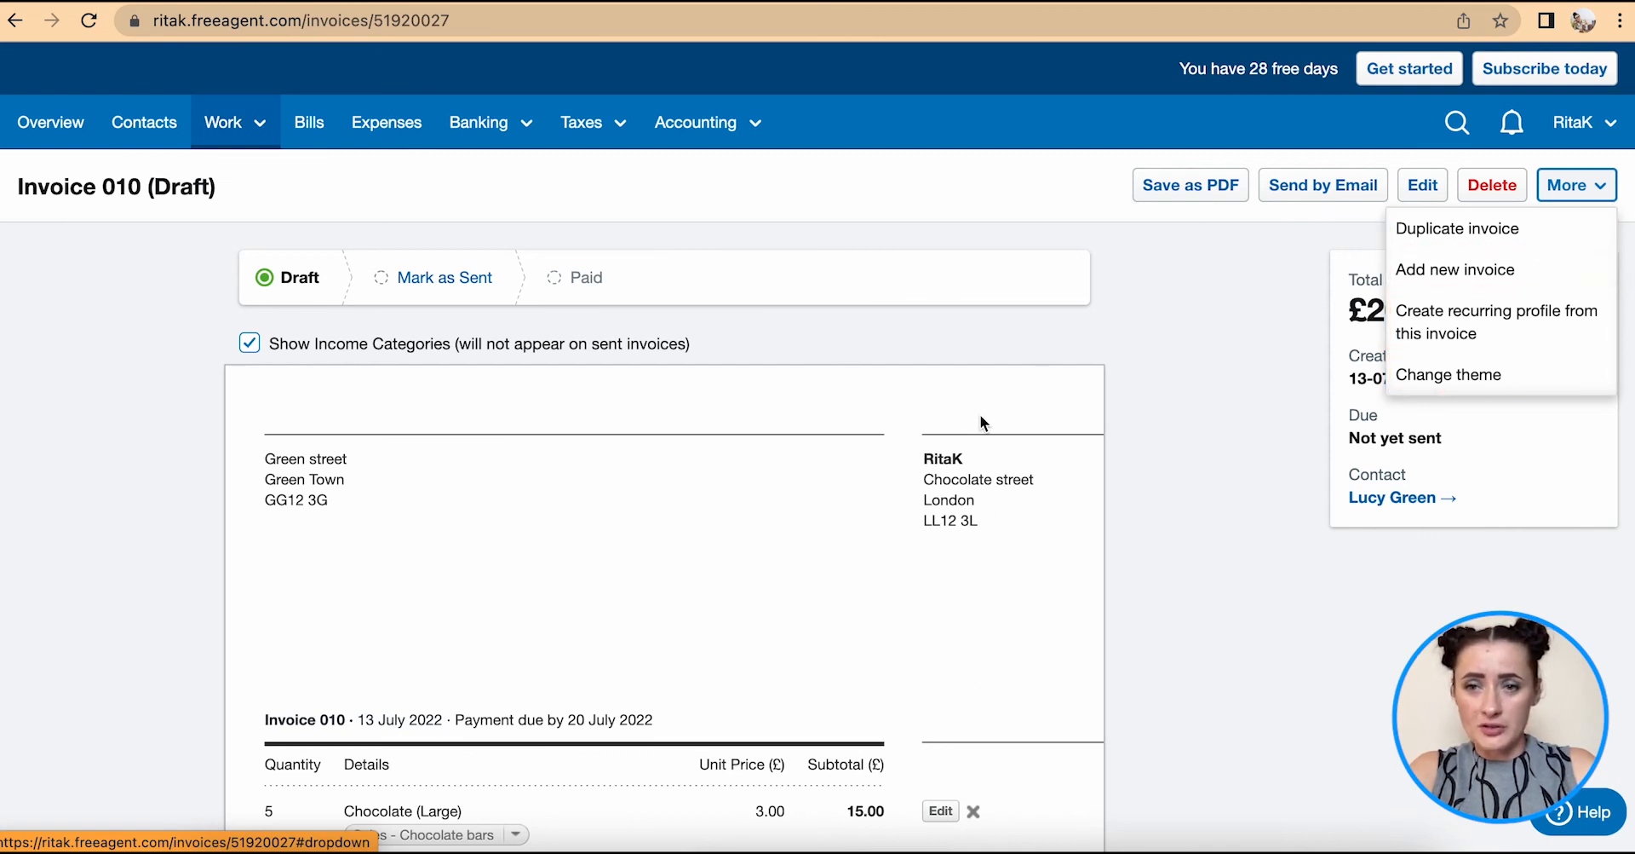
{"action": "left_click", "coordinate": [1295, 187]}
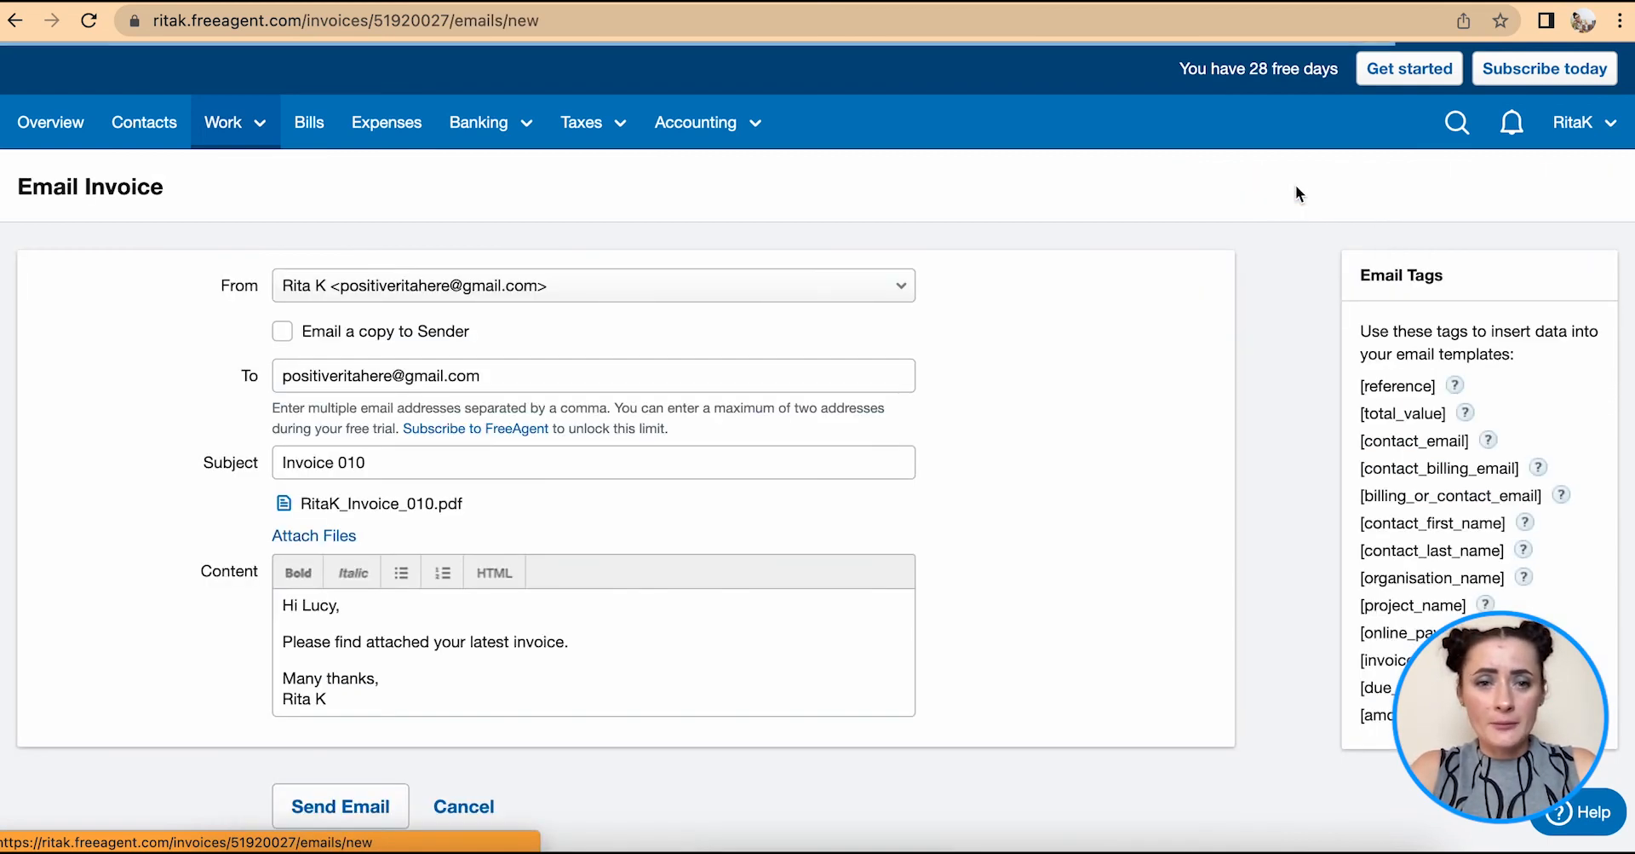
{"action": "scroll", "coordinate": [487, 414], "scroll_direction": "down", "scroll_amount": 2}
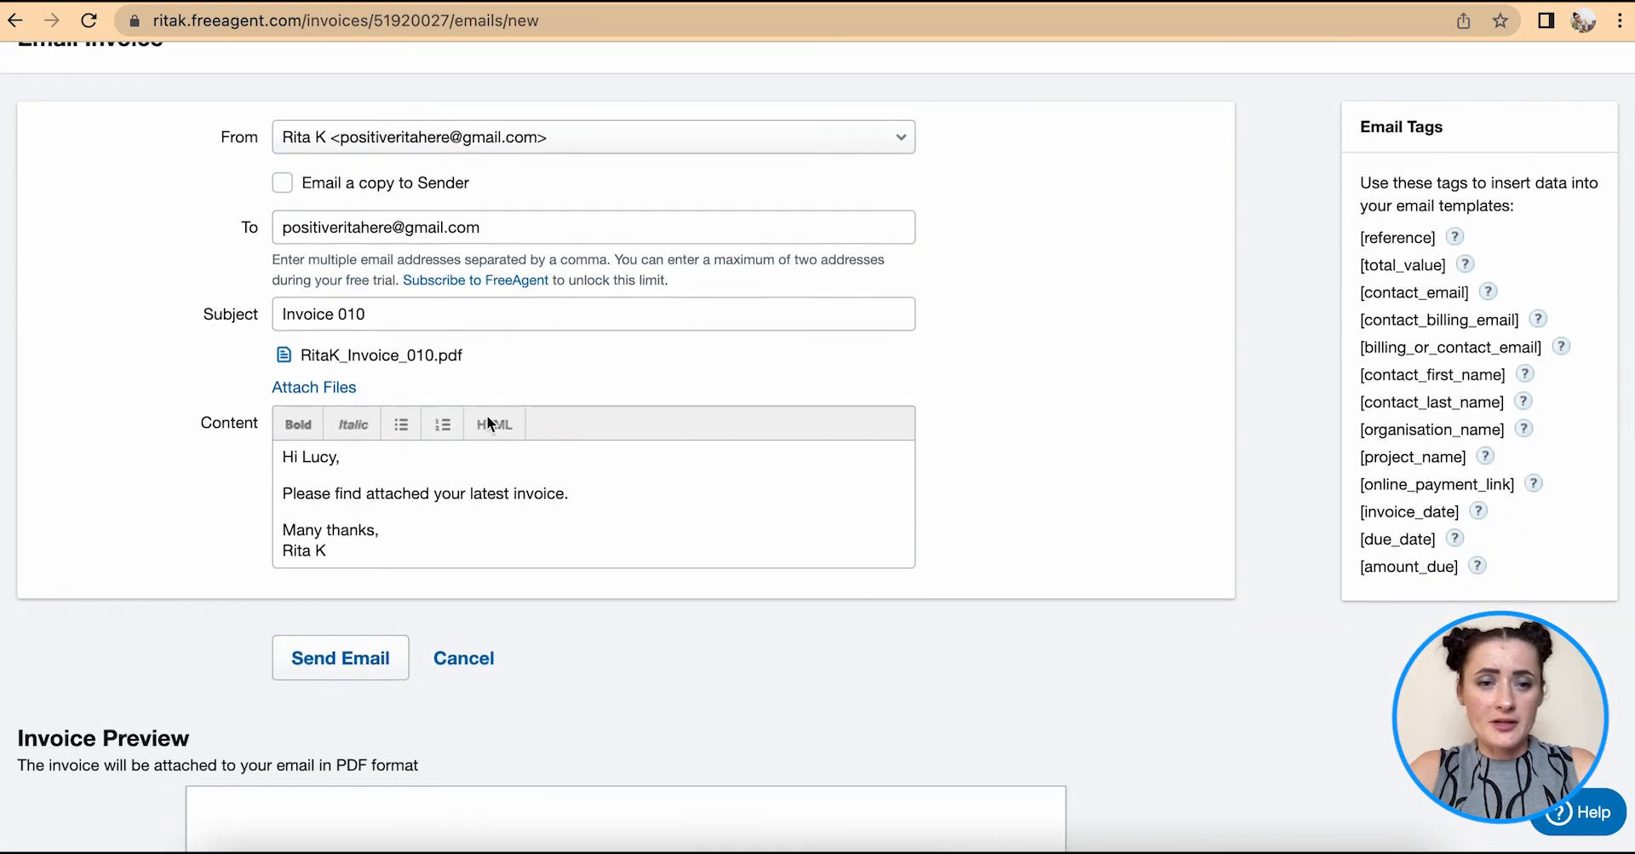
{"action": "scroll", "coordinate": [488, 414], "scroll_direction": "down", "scroll_amount": 1}
- Send the invoice 010 email, then view the sent invoice's Actions list
{"action": "left_click", "coordinate": [314, 603]}
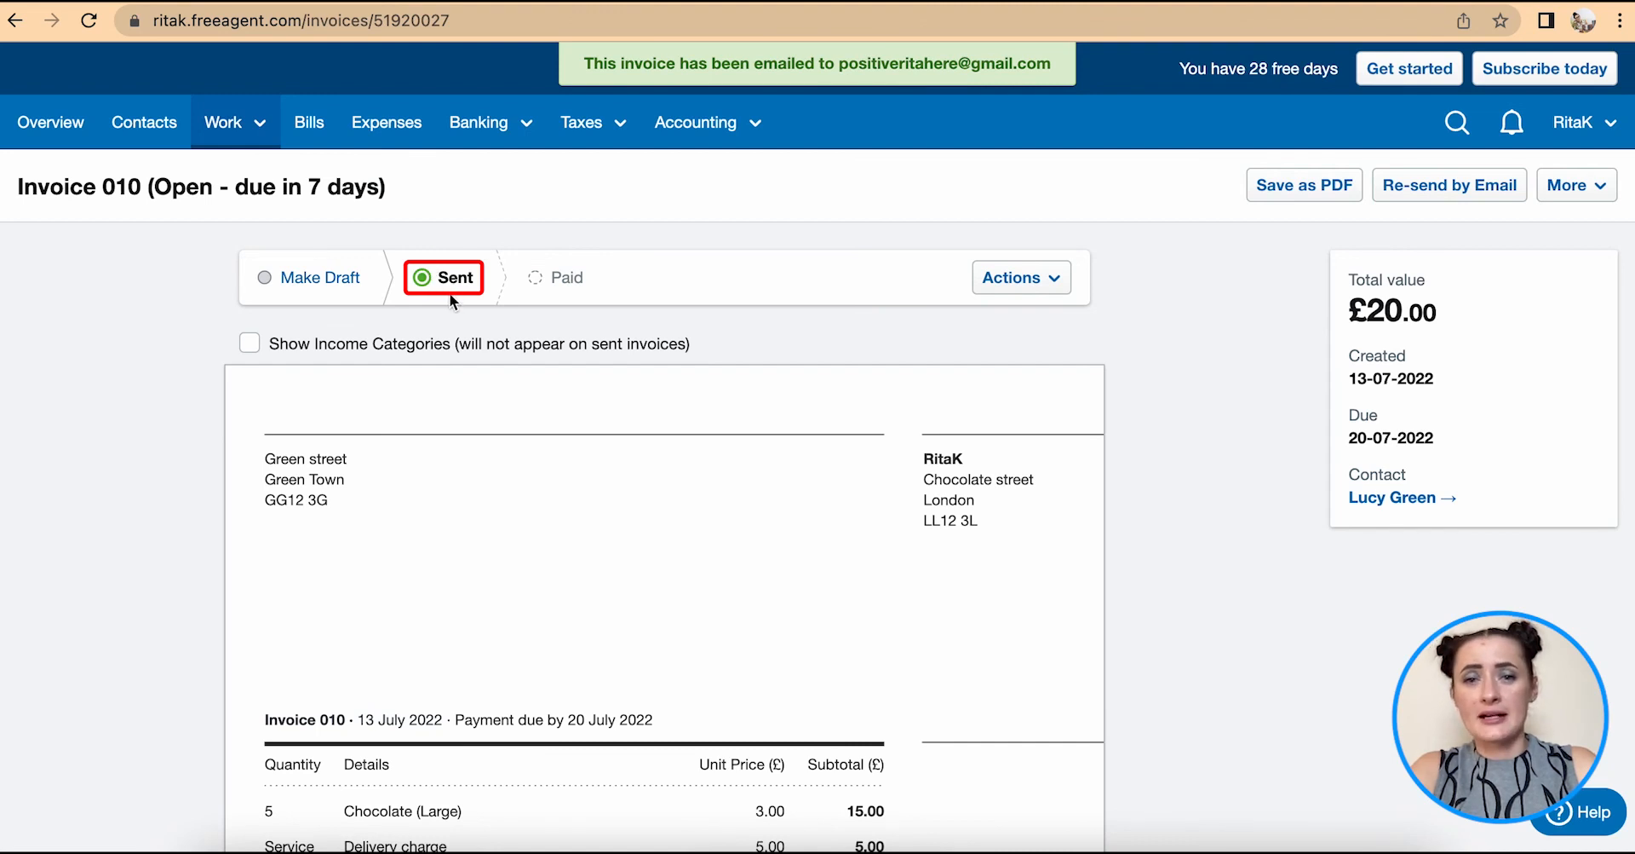
{"action": "left_click", "coordinate": [1034, 278]}
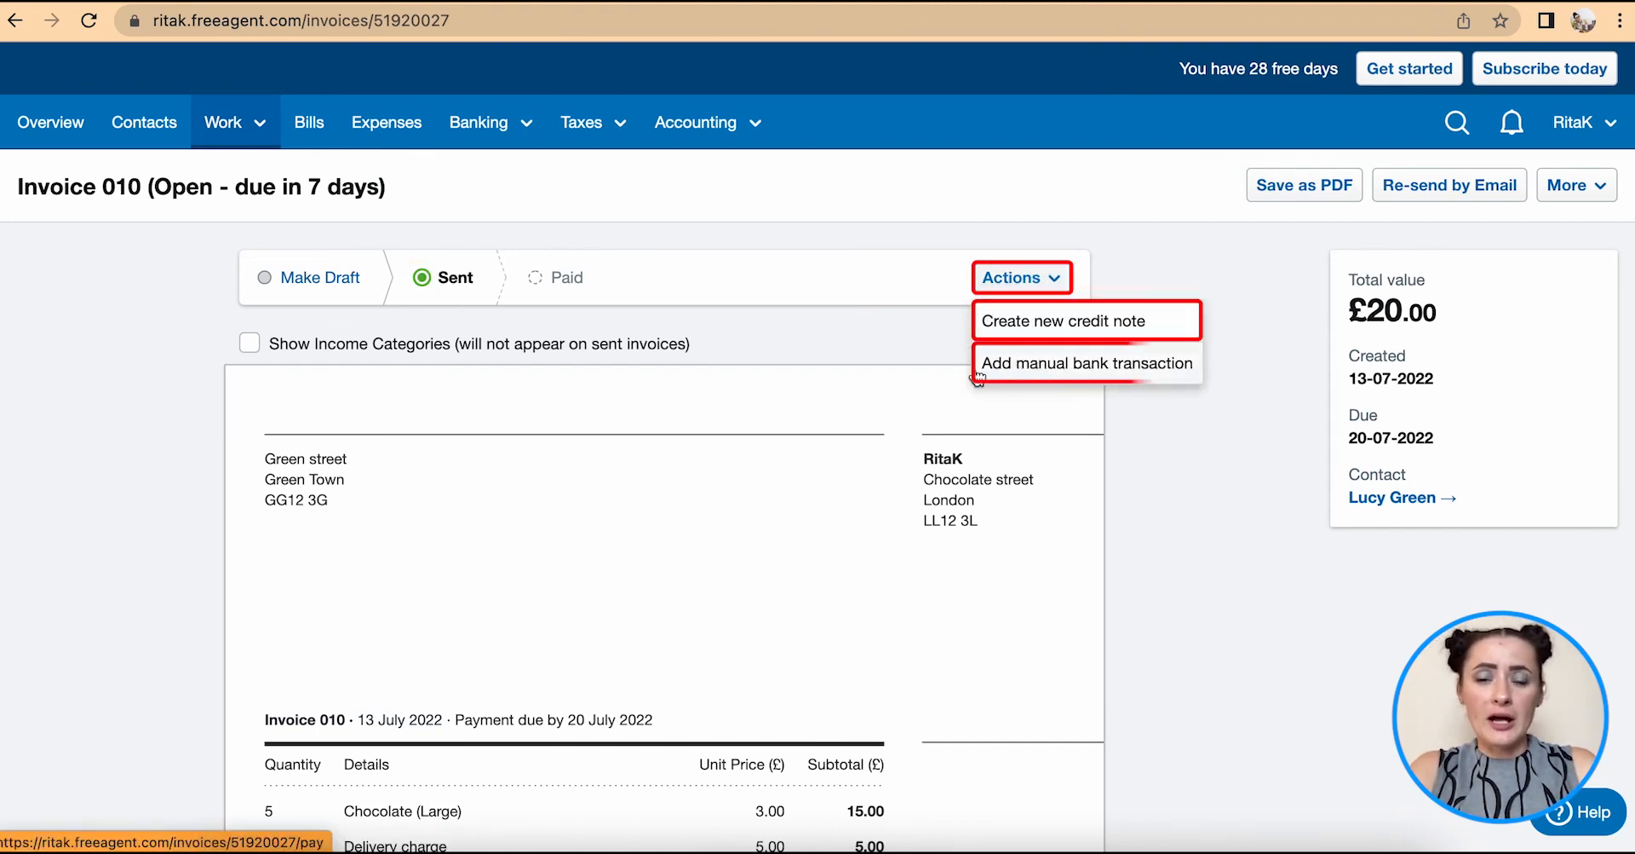
{"action": "left_click", "coordinate": [843, 318]}
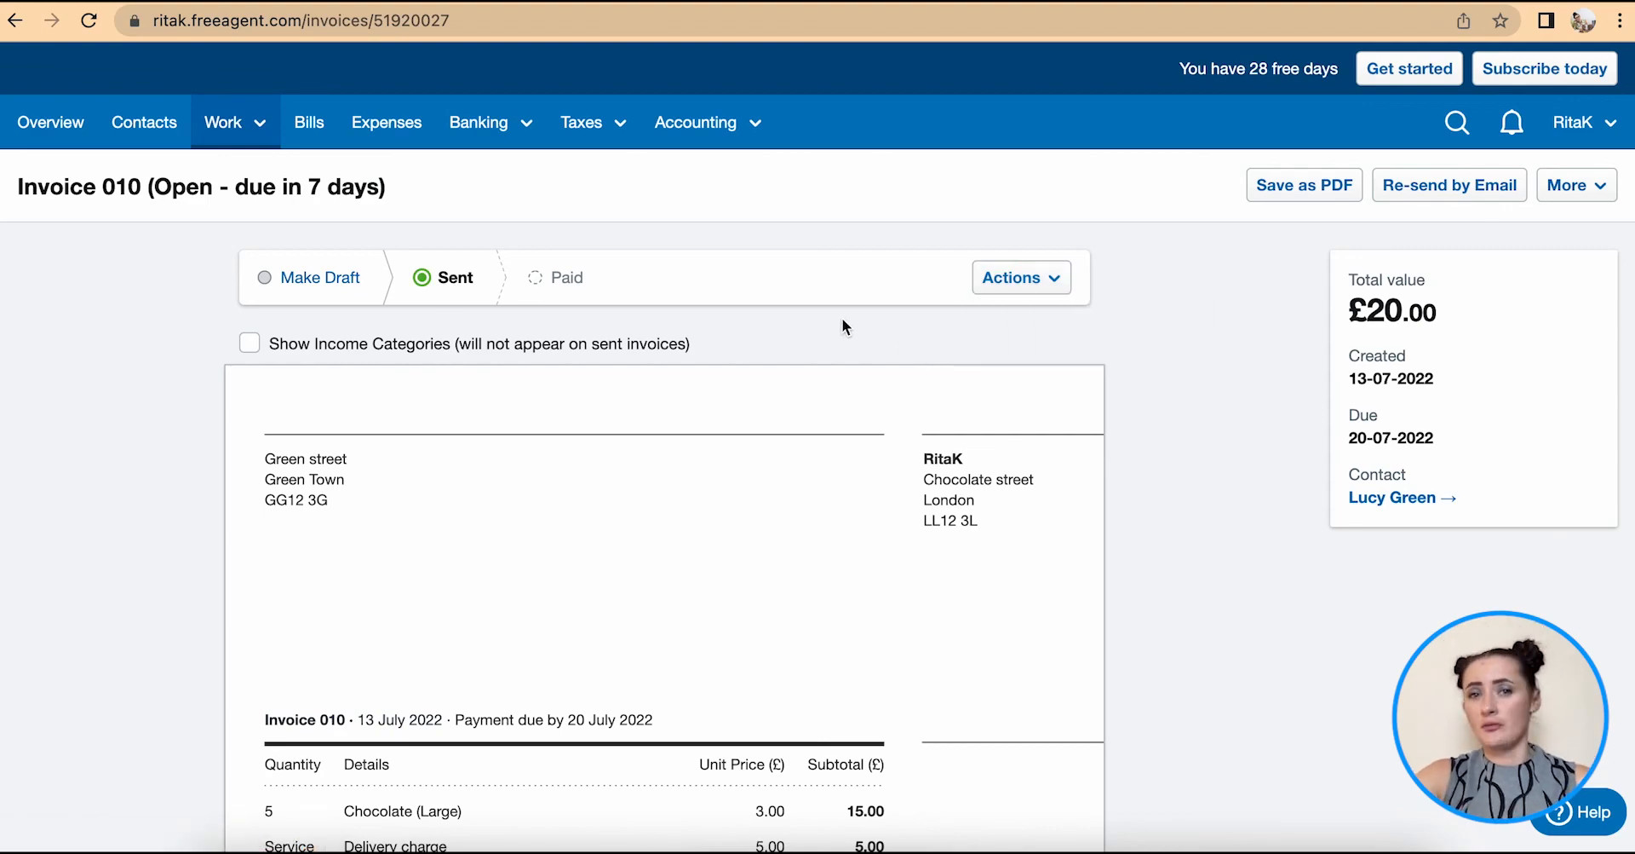